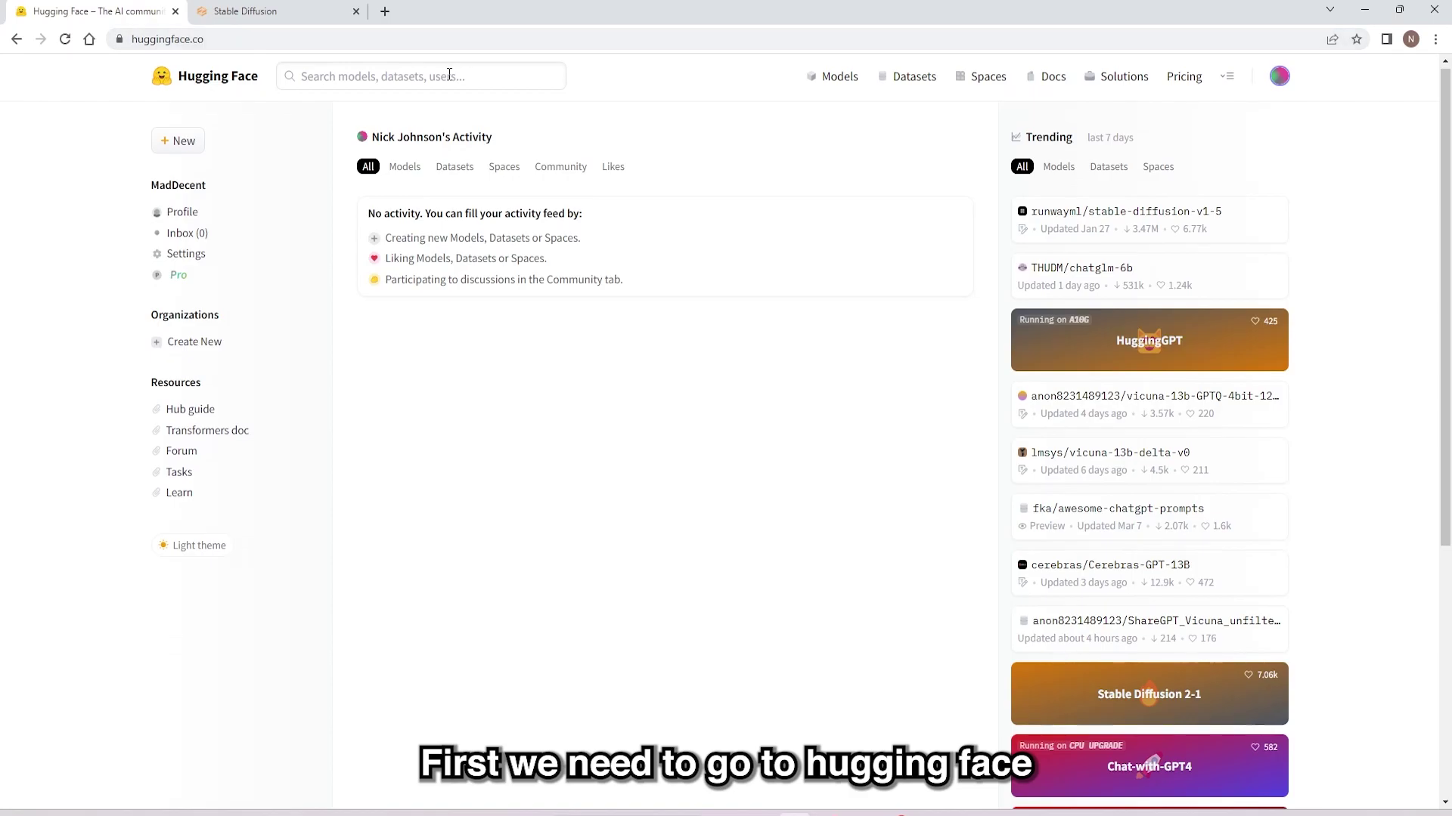
Step: Search Hugging Face for 'open' and open the prompthero/openjourney-v4 model page
{"action": "left_click", "coordinate": [449, 74]}
{"action": "type", "text": "open"}
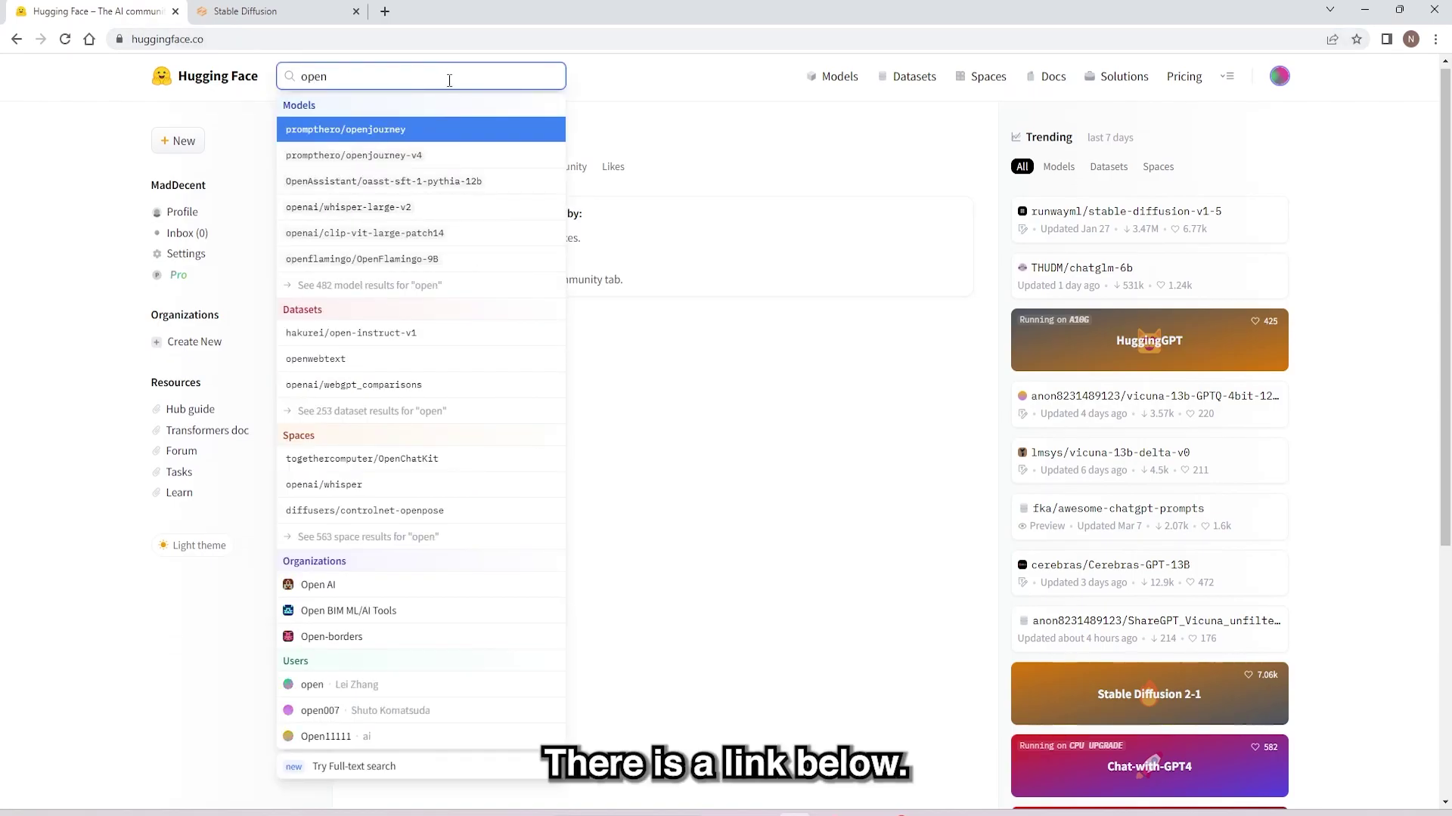
{"action": "left_click", "coordinate": [449, 162]}
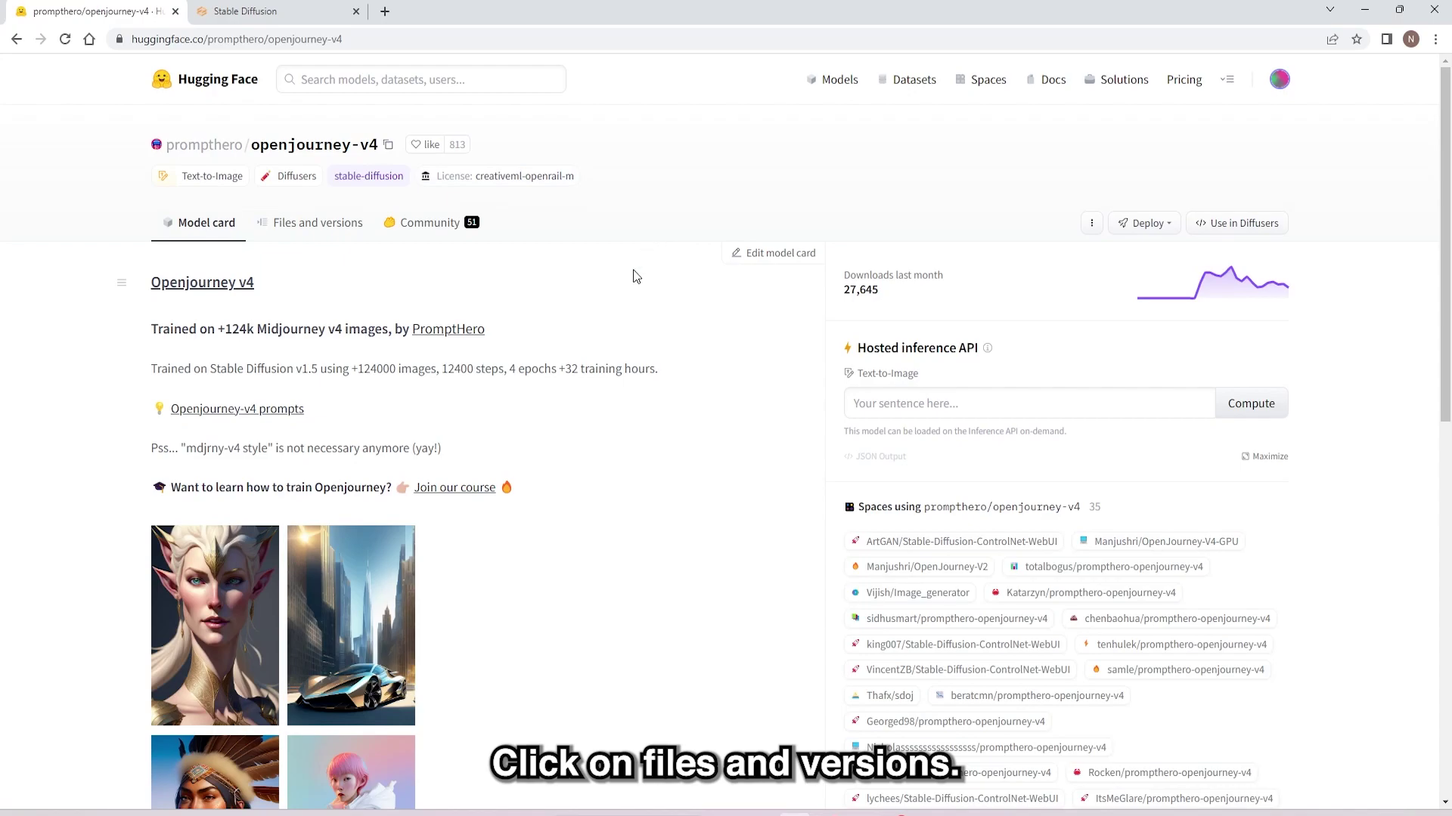
Step: Download the 2.13 GB openjourney-v4.ckpt from Files and versions and show it in its folder
{"action": "left_click", "coordinate": [324, 225]}
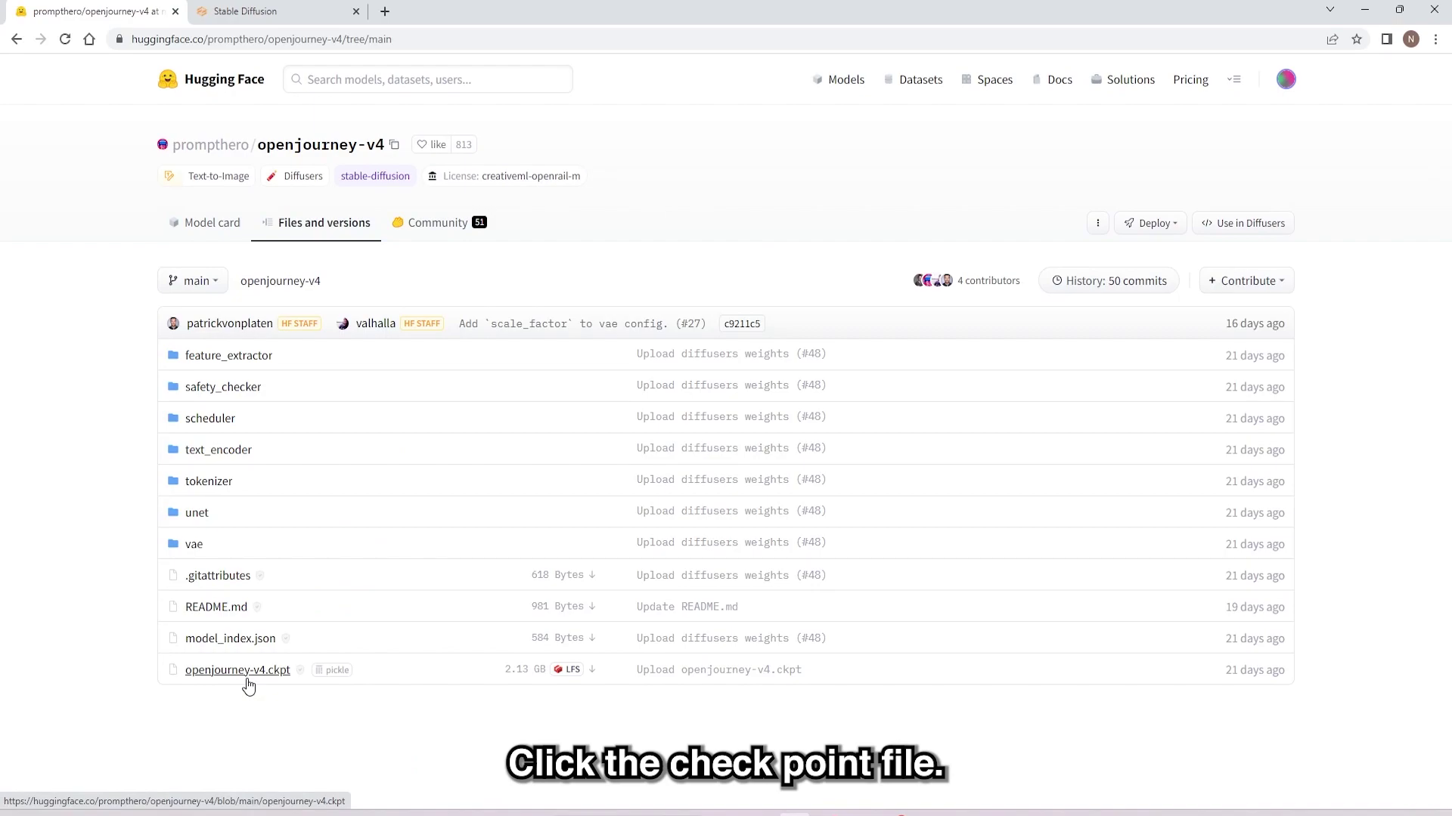
{"action": "left_click", "coordinate": [249, 685]}
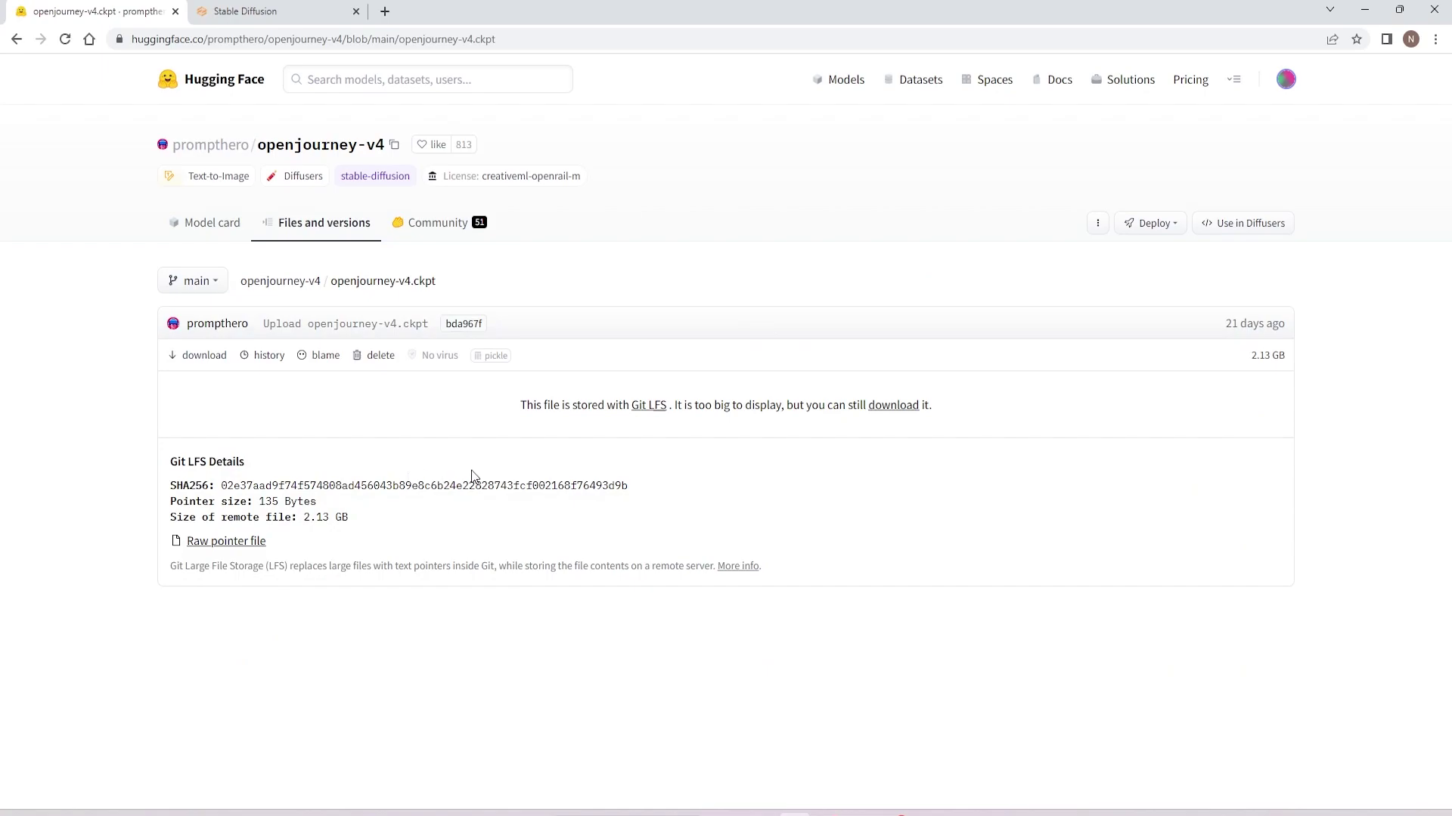
{"action": "left_click", "coordinate": [886, 408]}
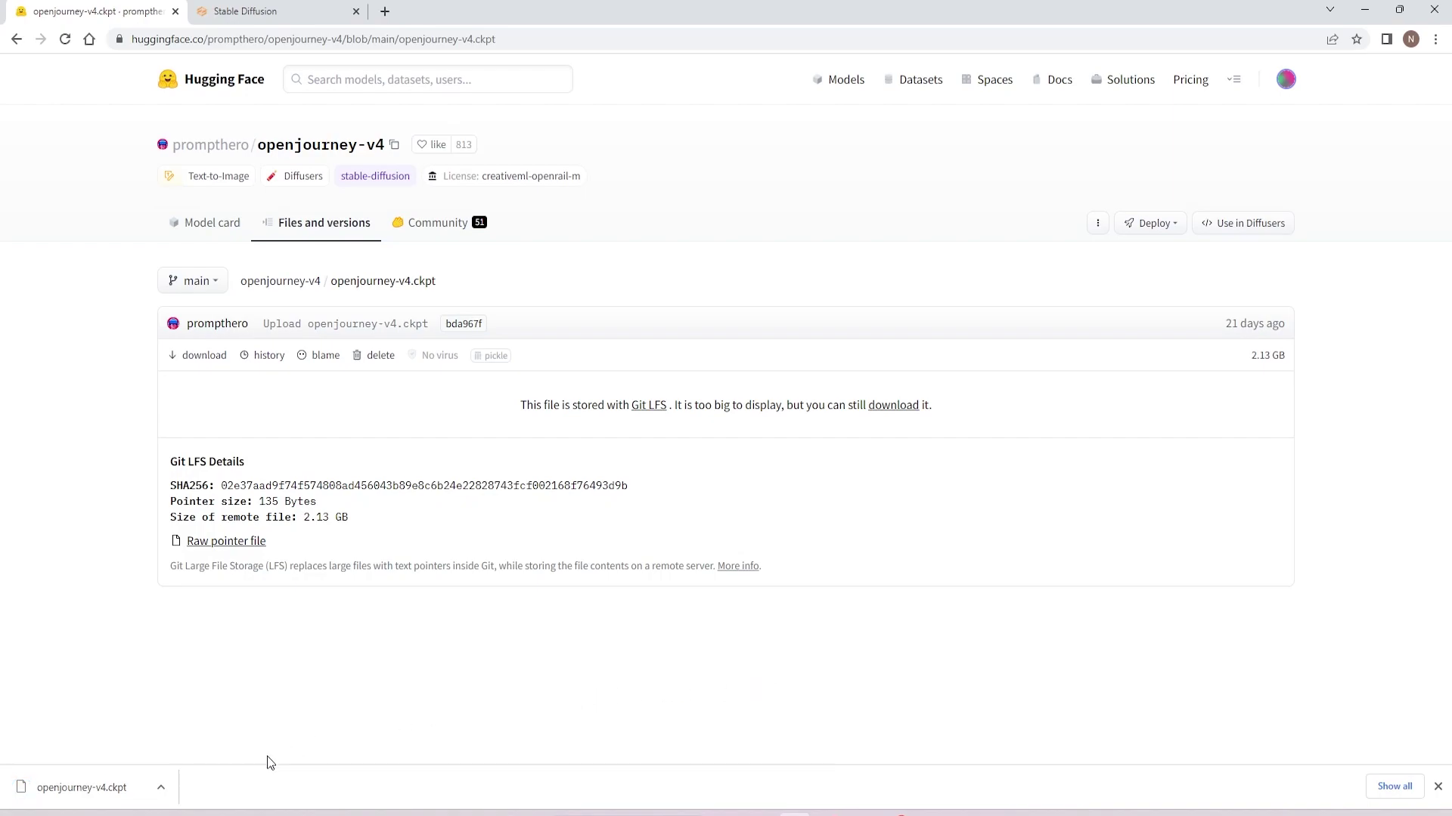
{"action": "left_click", "coordinate": [160, 787]}
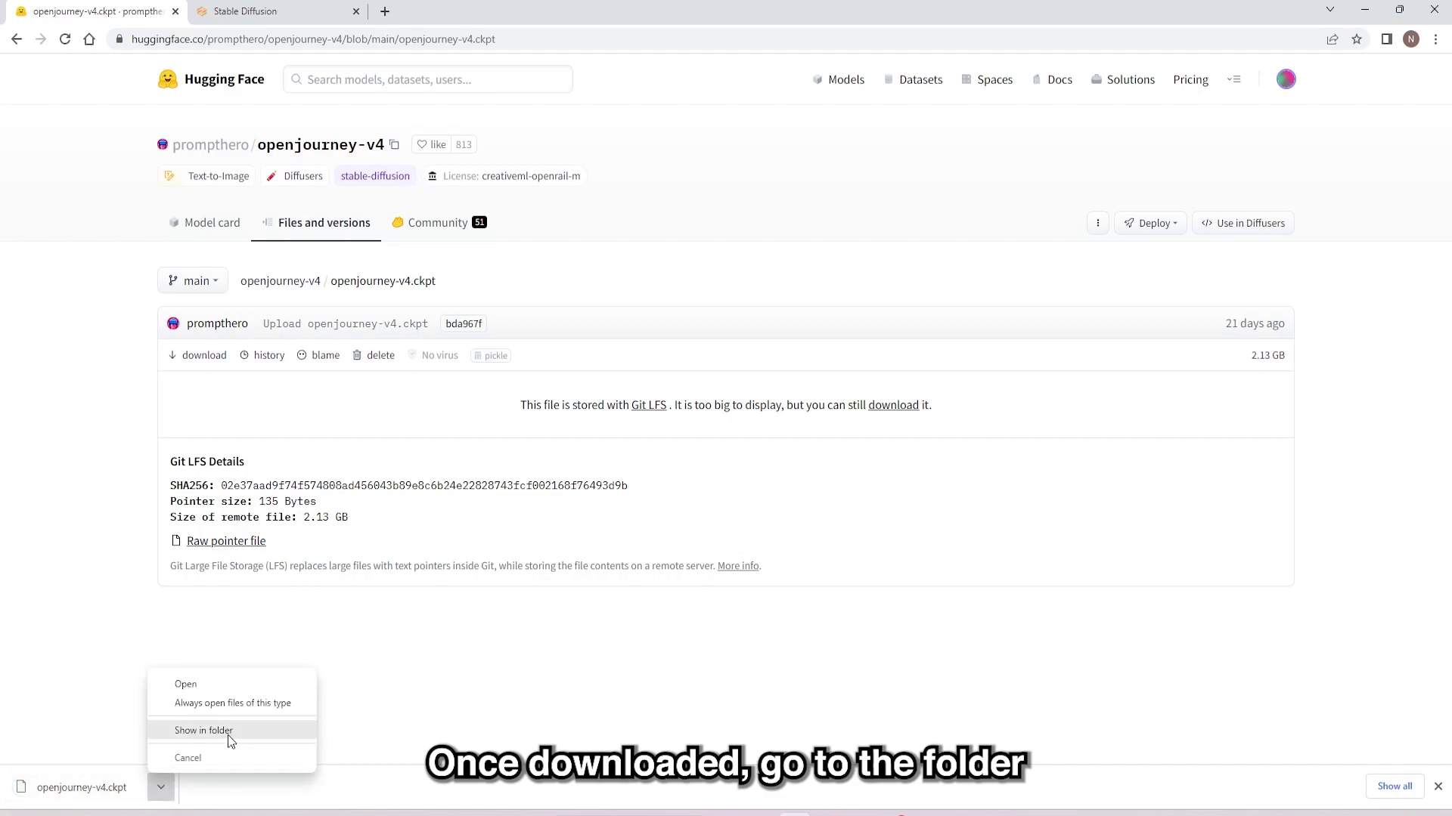
{"action": "left_click", "coordinate": [204, 731]}
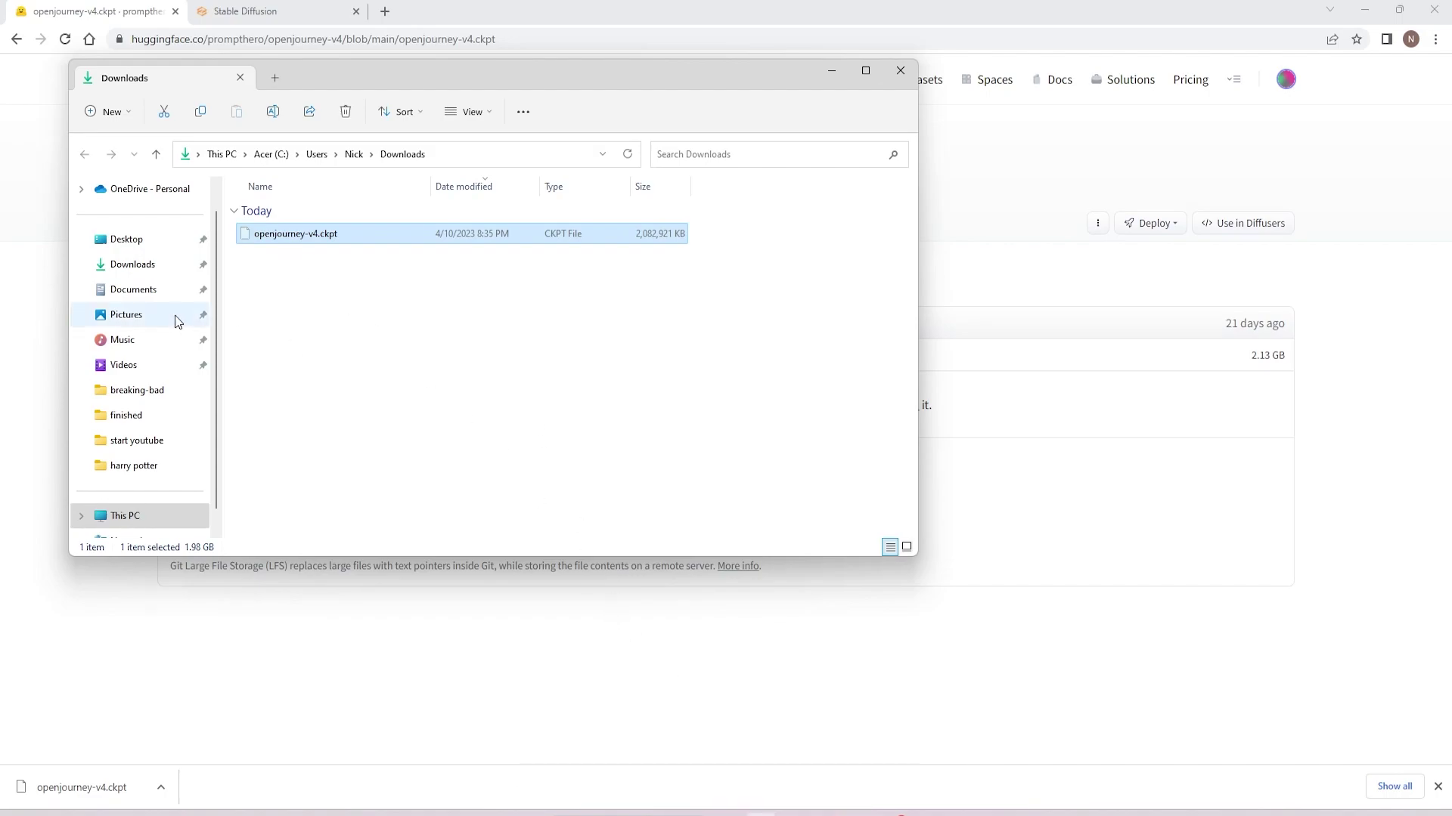
Step: Browse to D:\AI\stable-diffusion-webui\models\Stable-diffusion in File Explorer
{"action": "left_click", "coordinate": [149, 521]}
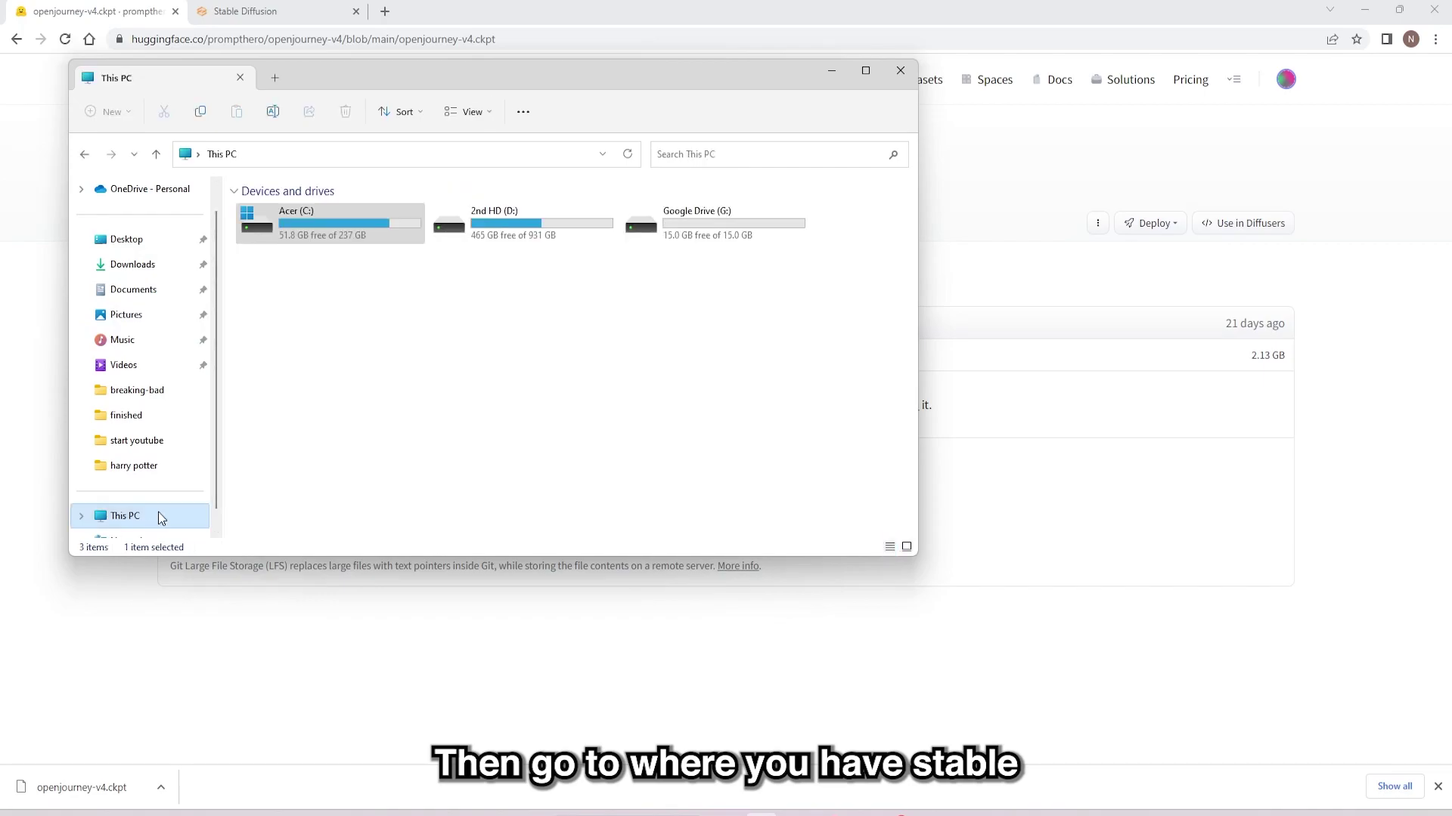
{"action": "double_click", "coordinate": [502, 210]}
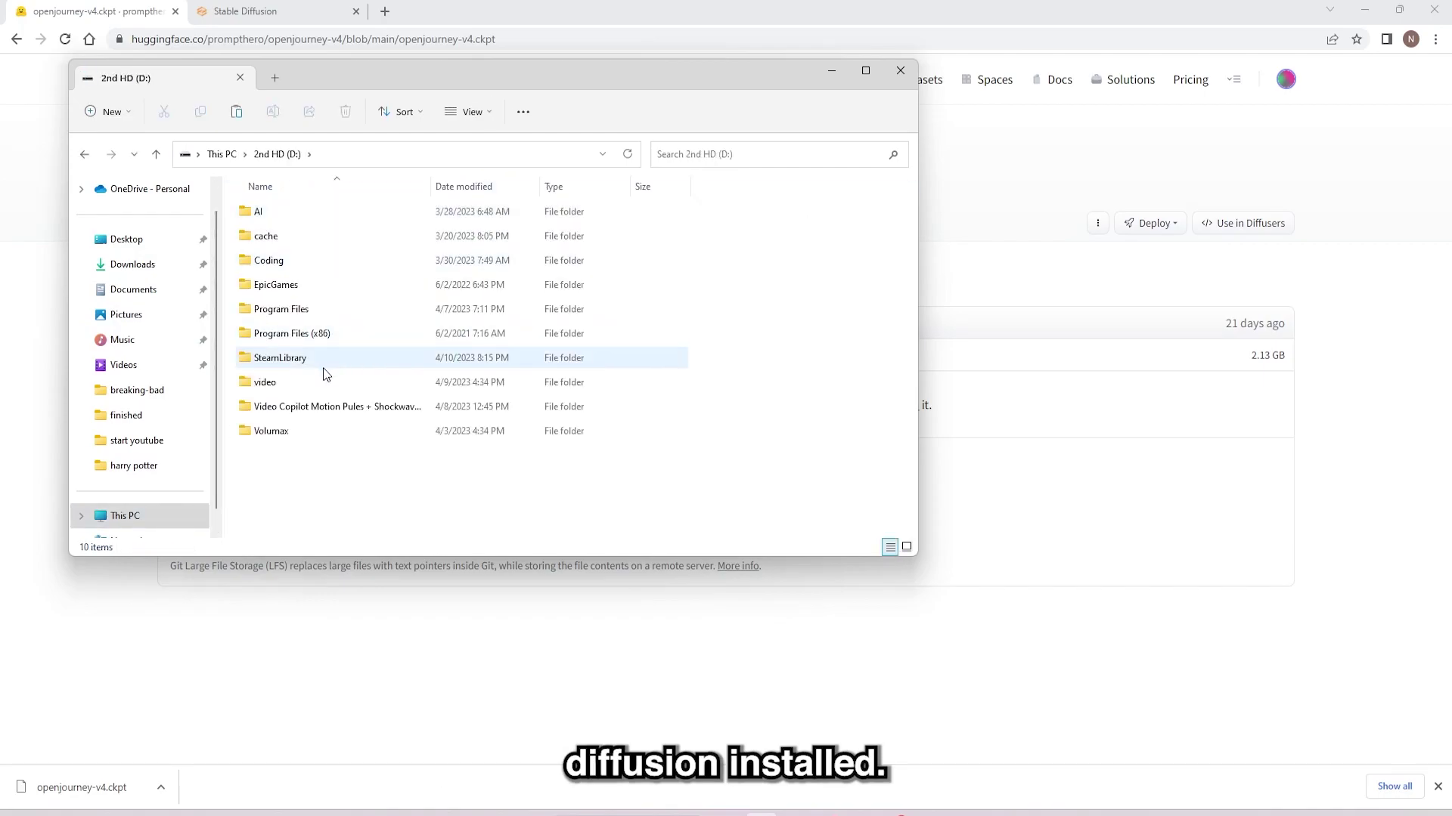
{"action": "double_click", "coordinate": [298, 210]}
{"action": "double_click", "coordinate": [298, 211]}
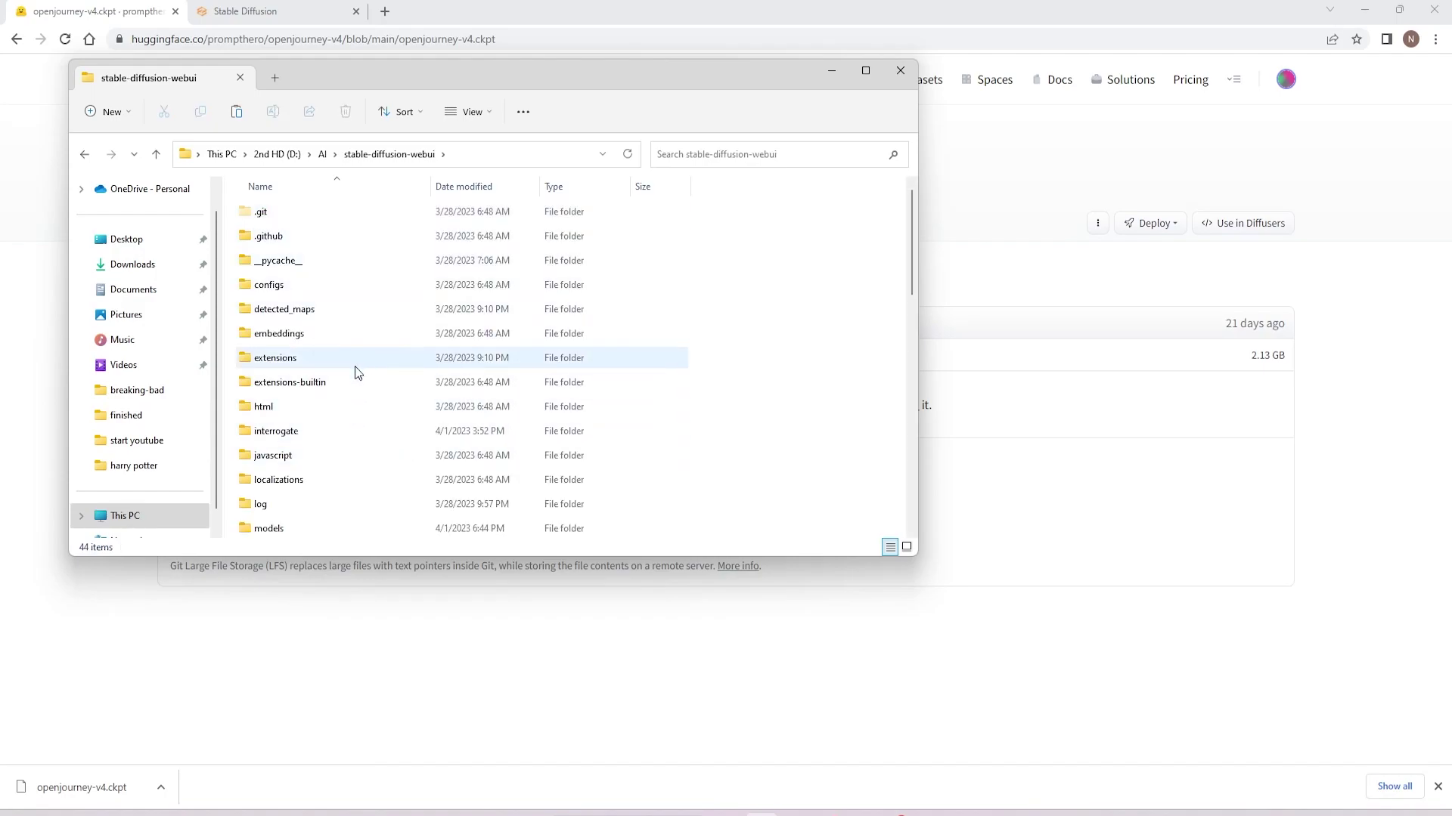
{"action": "left_click", "coordinate": [288, 523]}
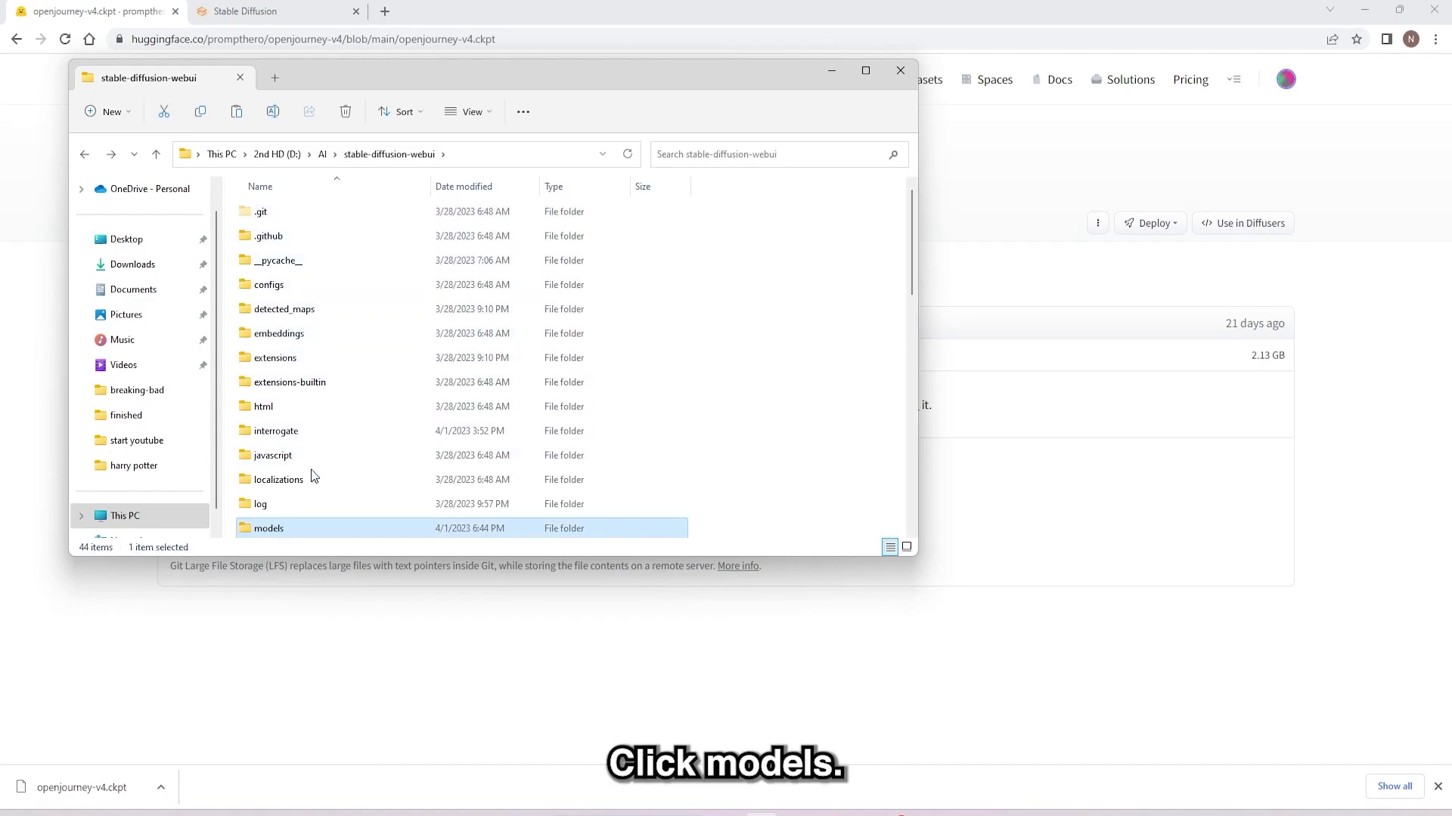
{"action": "double_click", "coordinate": [280, 524]}
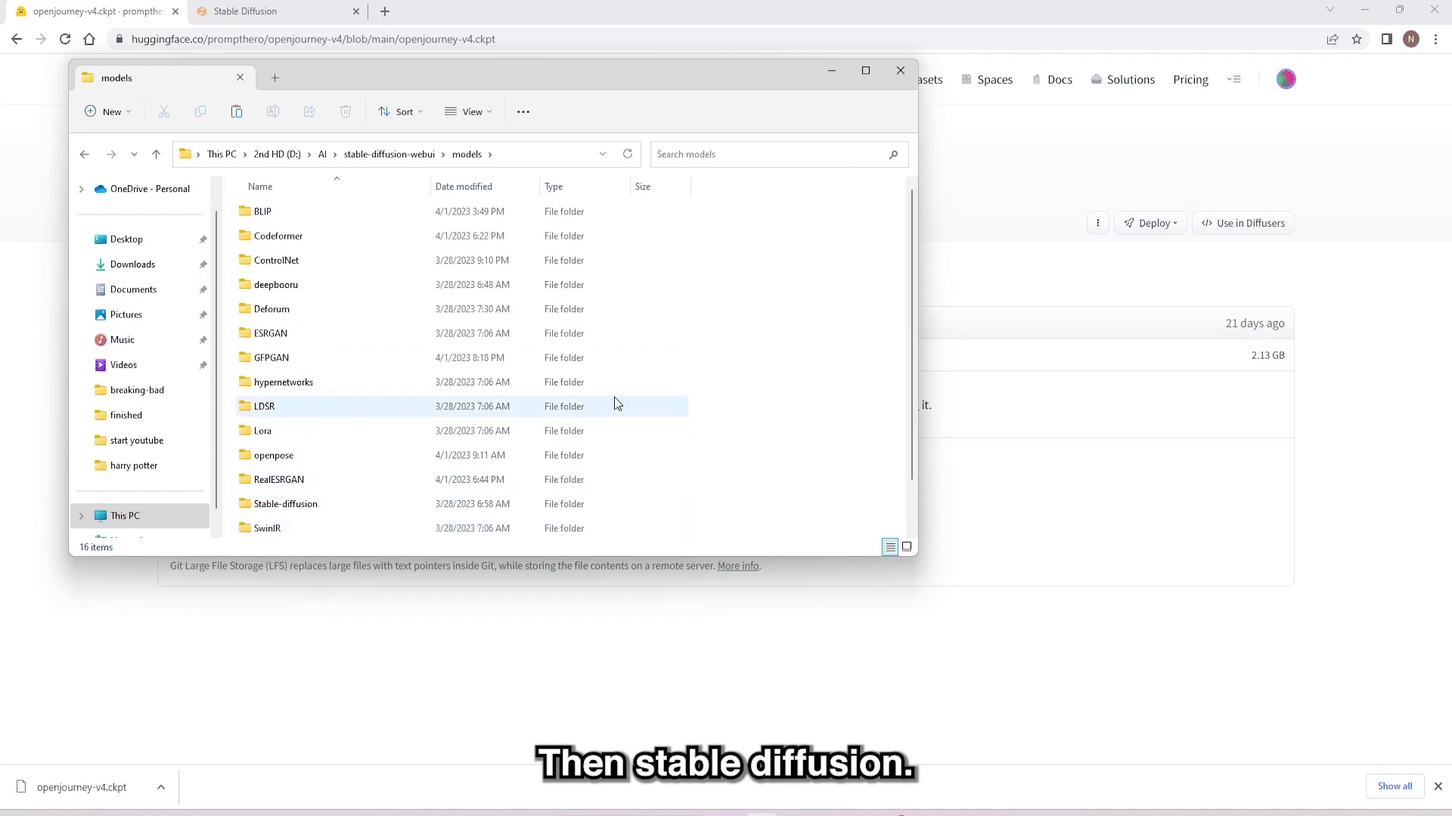
{"action": "double_click", "coordinate": [269, 511]}
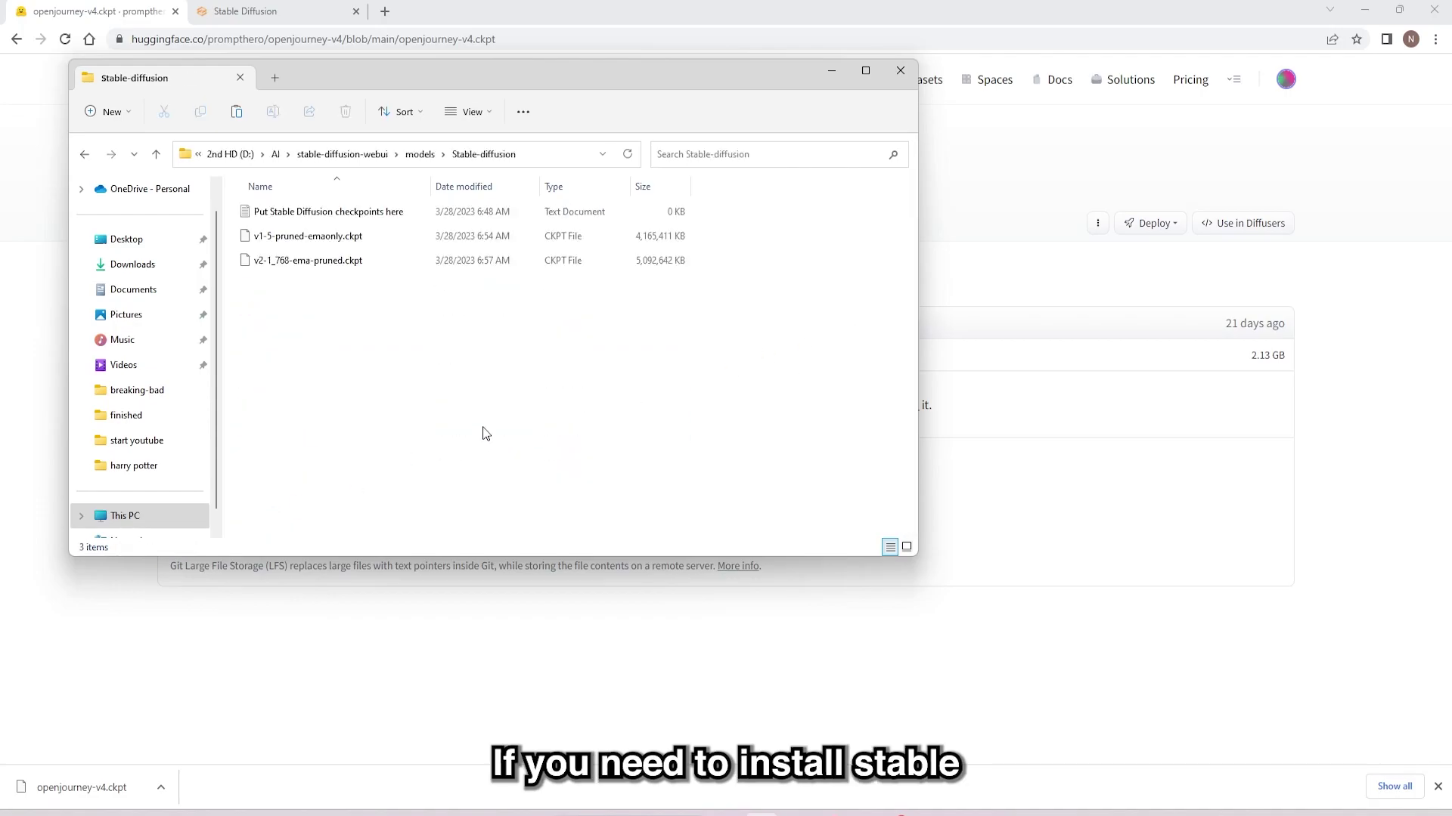
Step: Move openjourney-v4.ckpt into the Stable-diffusion folder beside the v1.5 and v2.1 checkpoints
{"action": "left_click_drag", "start_coordinate": [443, 419], "coordinate": [415, 433]}
{"action": "key", "text": "ctrl+v"}
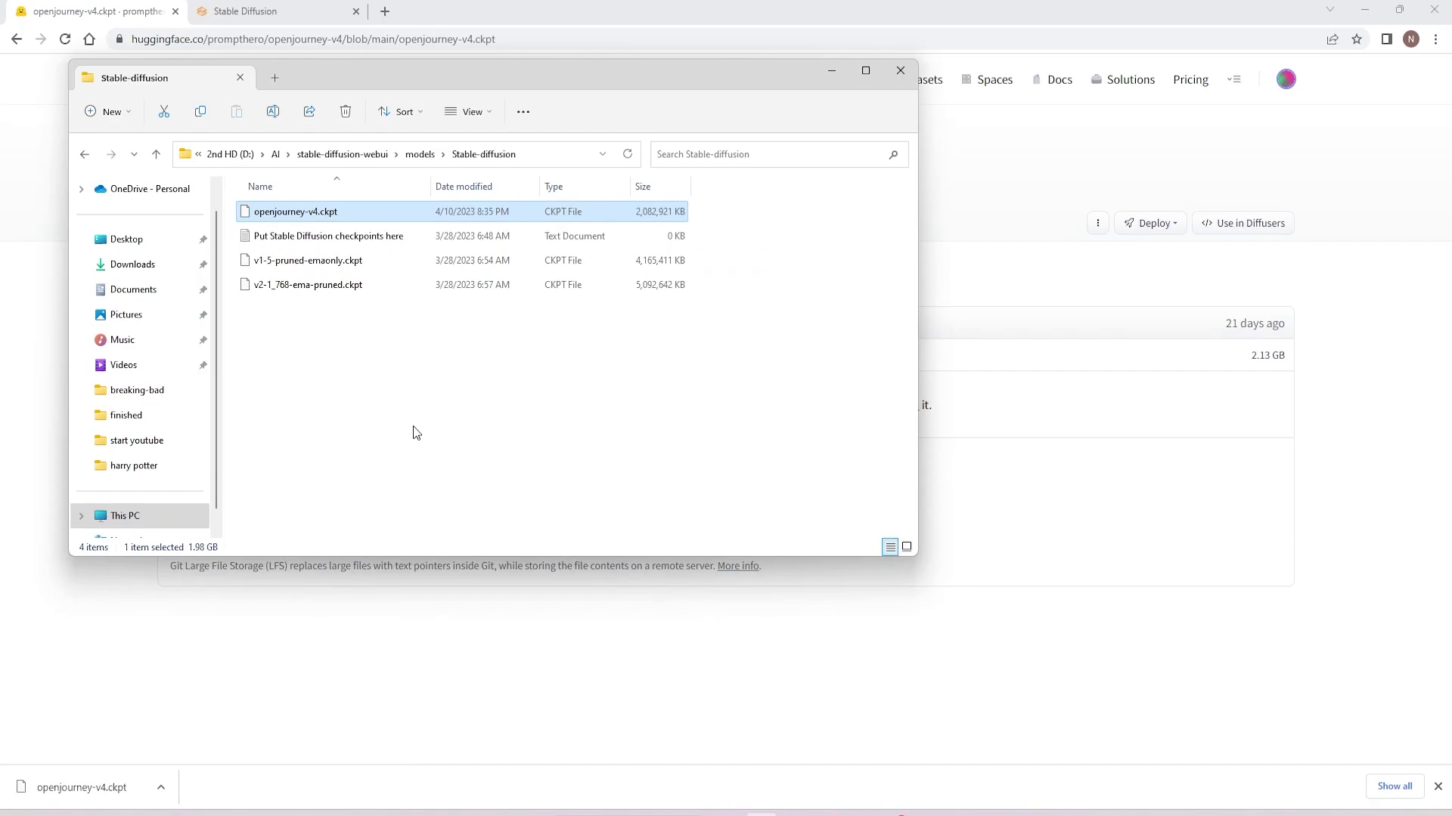
{"action": "left_click", "coordinate": [960, 637]}
Step: Refresh the checkpoint list, load openjourney-v4.ckpt, and view the generated goth portrait full size
{"action": "left_click", "coordinate": [302, 13]}
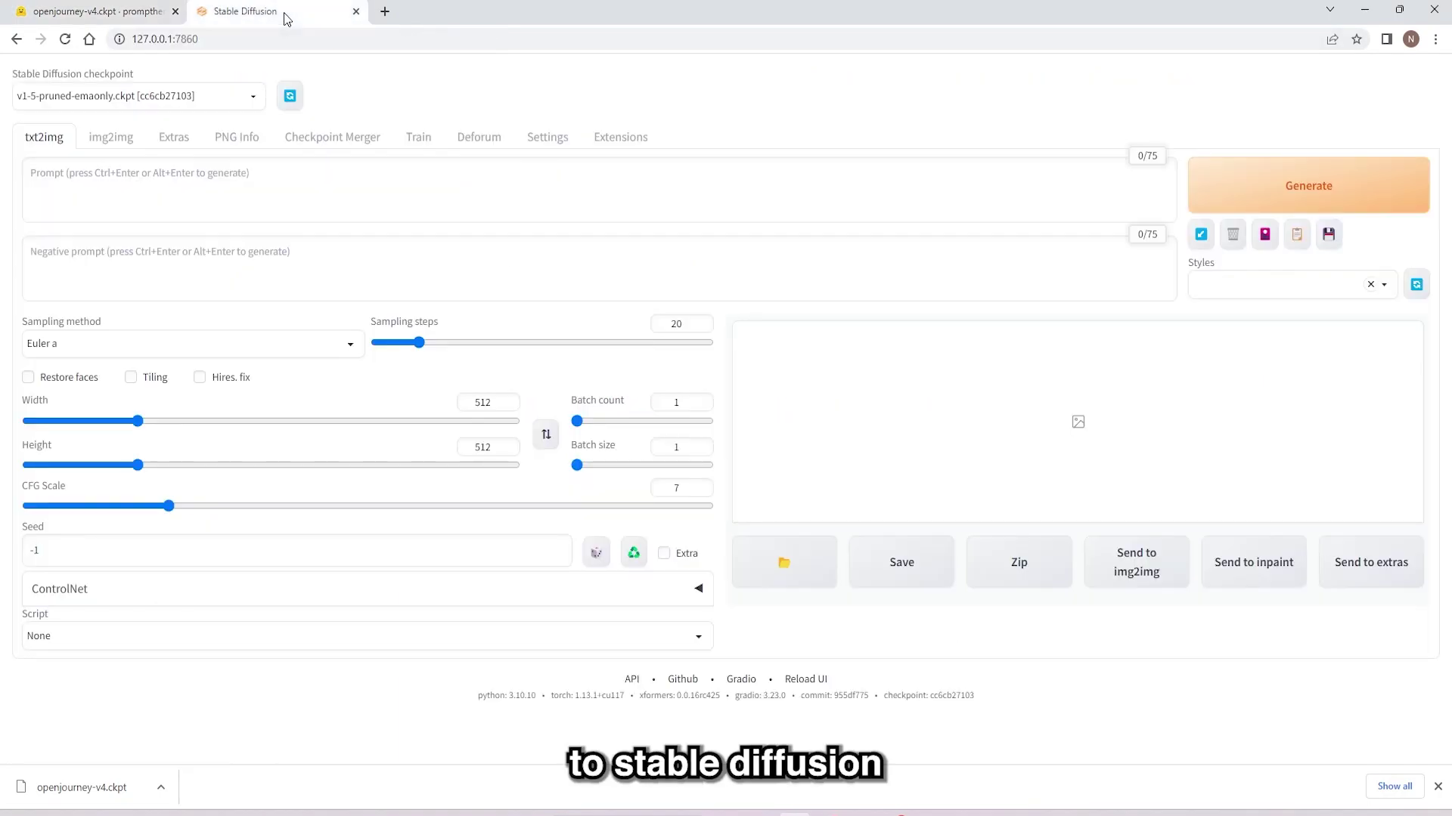
{"action": "left_click", "coordinate": [290, 97]}
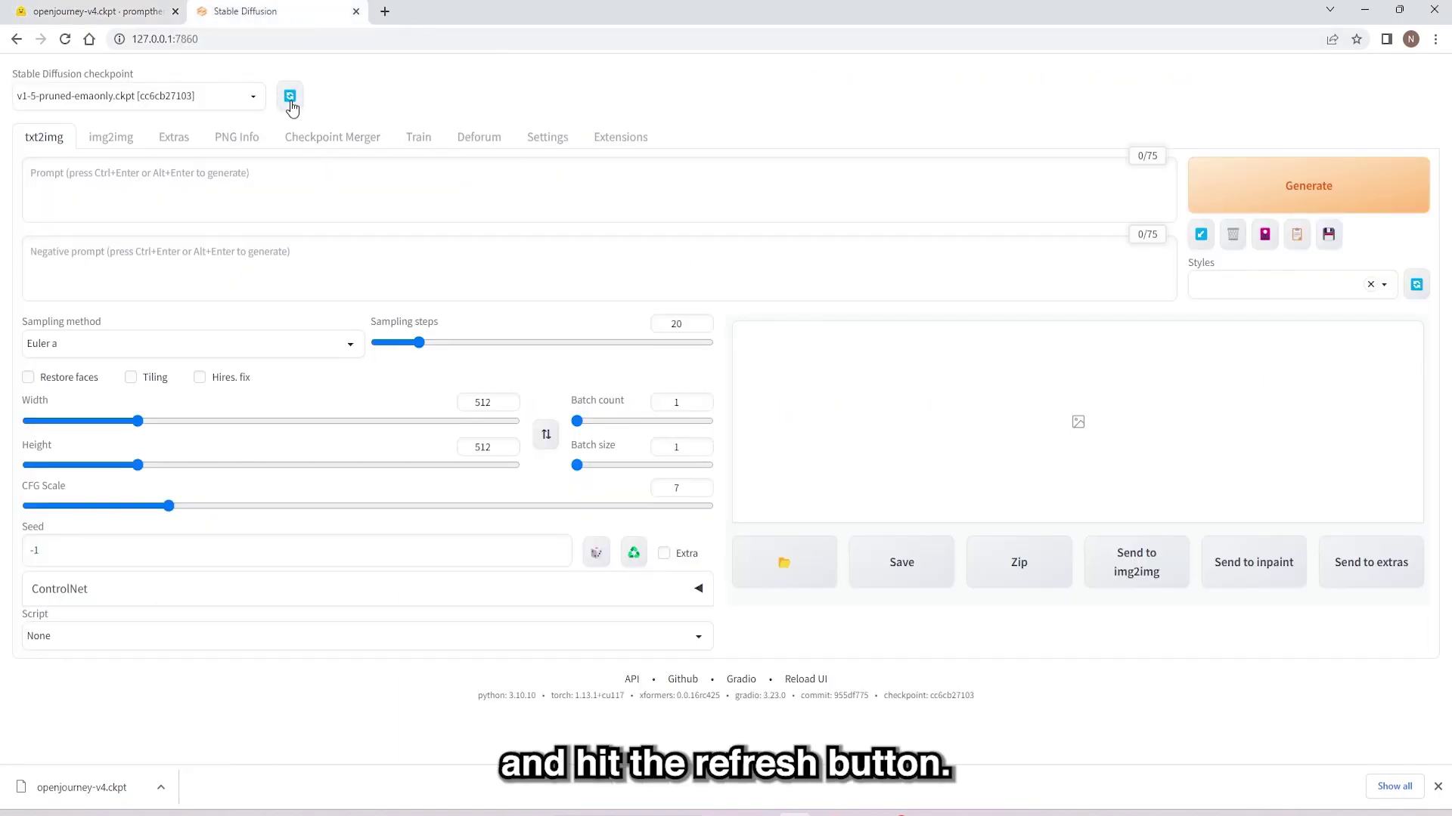
{"action": "left_click", "coordinate": [253, 98]}
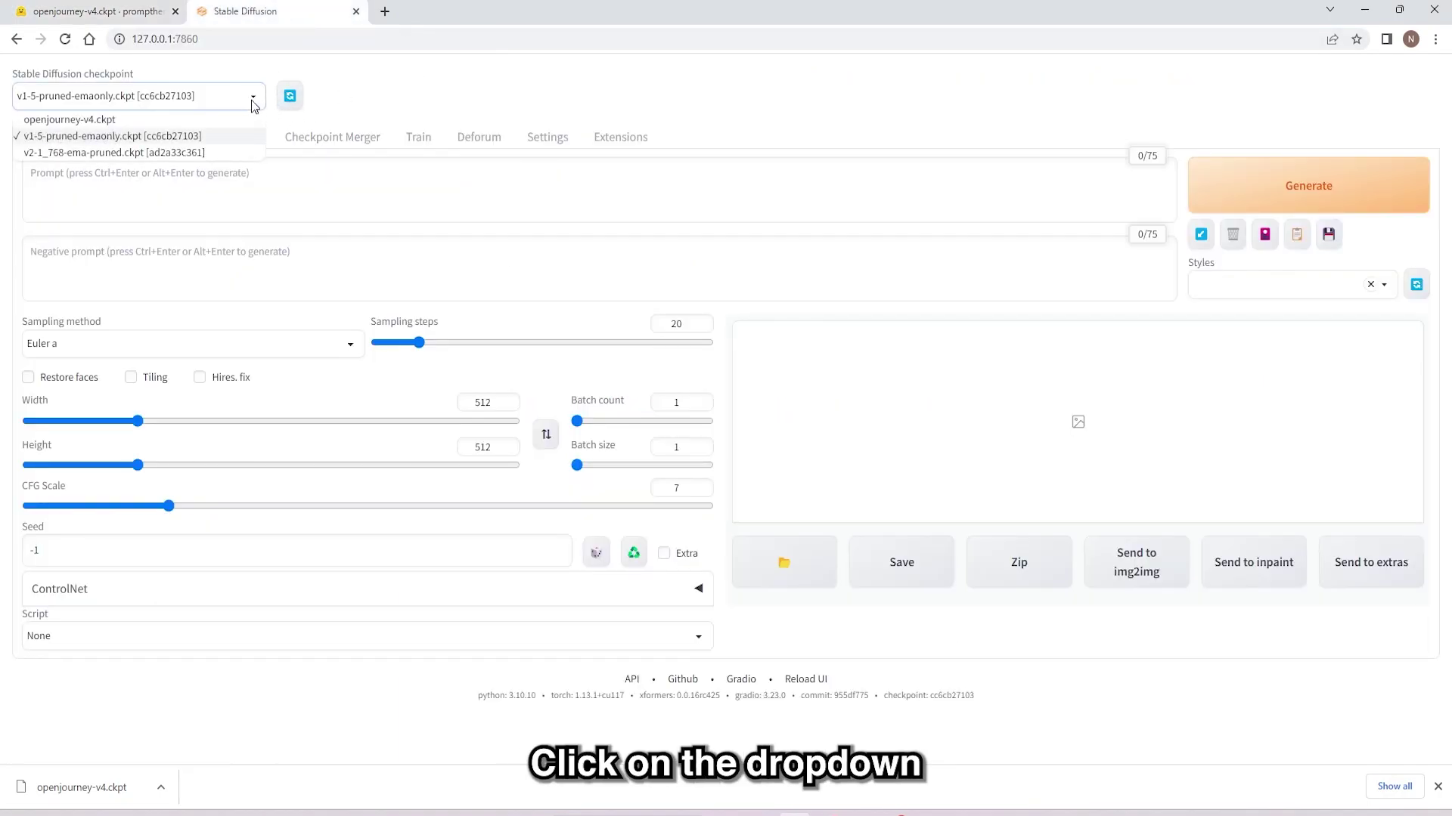
{"action": "left_click", "coordinate": [115, 121]}
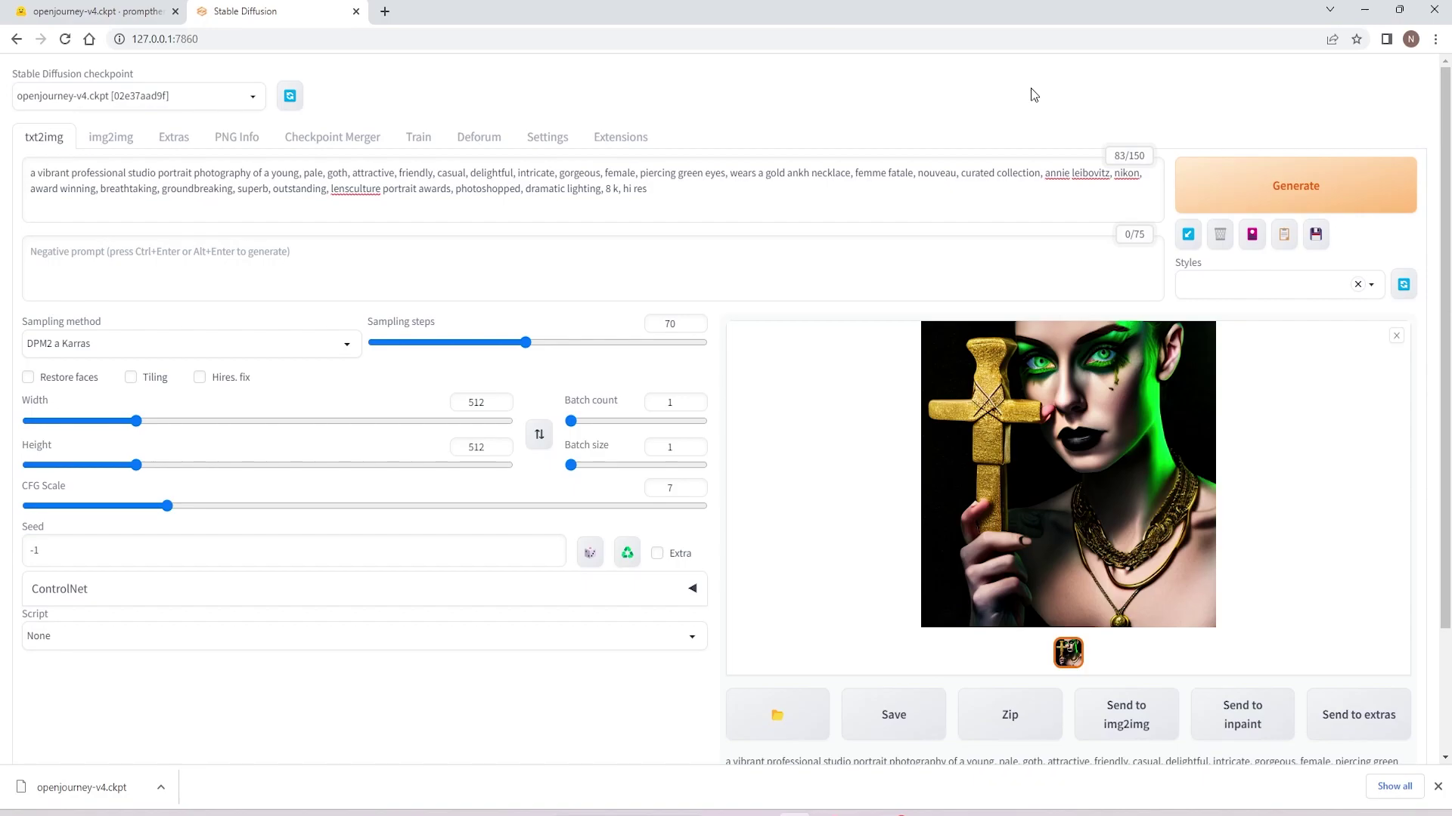
{"action": "left_click", "coordinate": [1109, 389]}
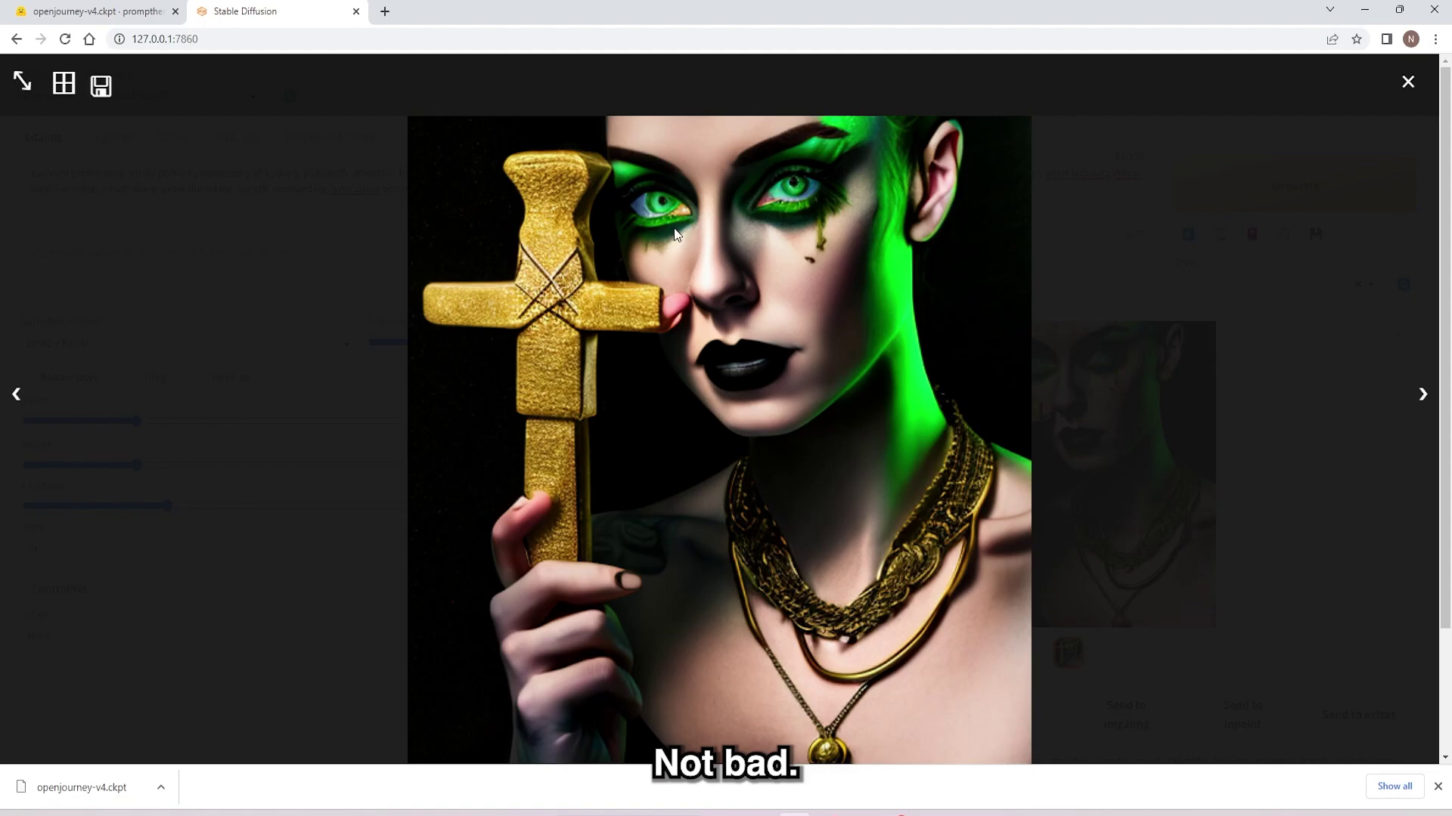
Step: Regenerate the goth portrait with the Euler sampler and face restoration, and inspect it full size
{"action": "left_click", "coordinate": [1406, 83]}
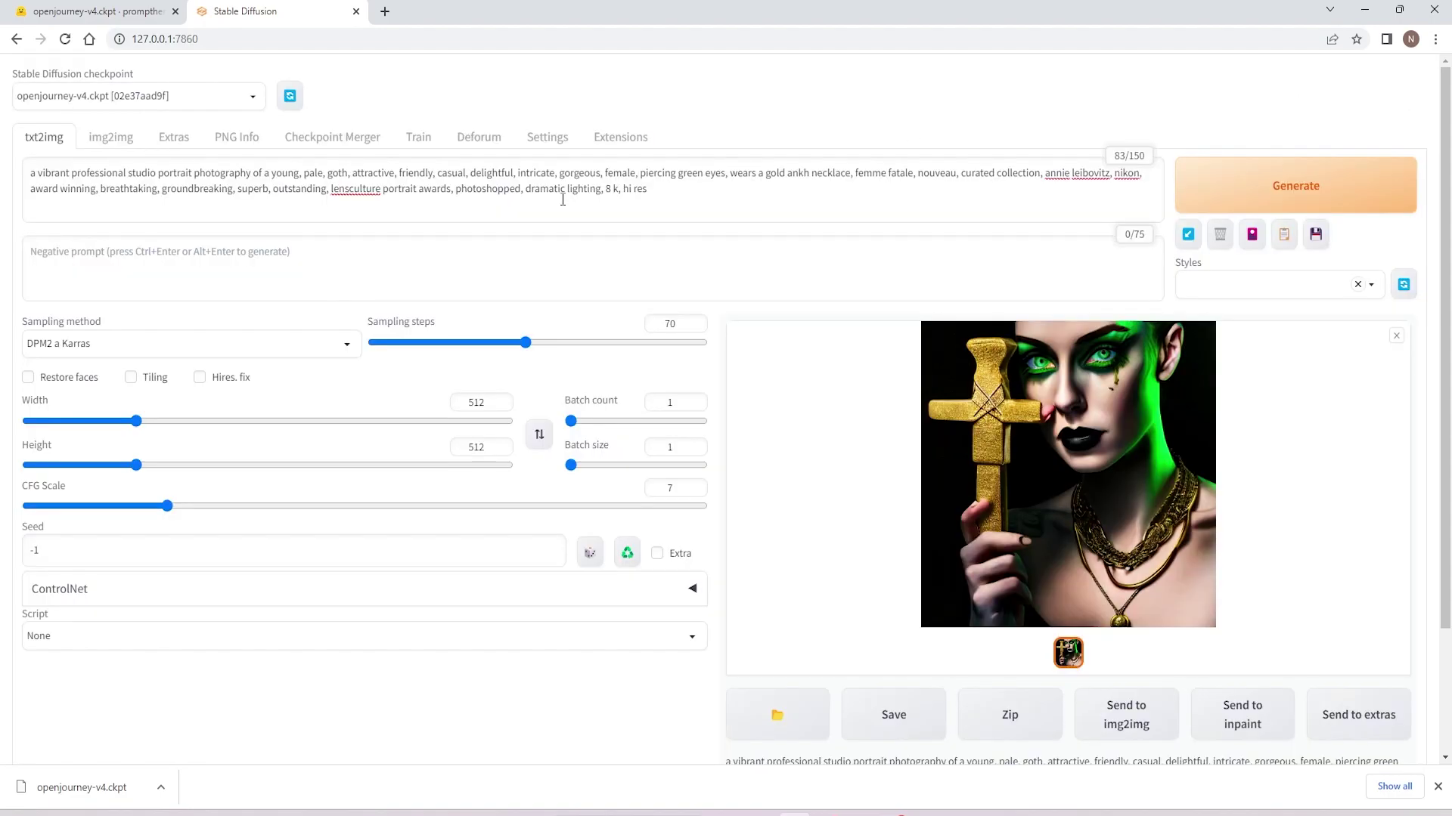
{"action": "left_click", "coordinate": [226, 352]}
{"action": "left_click", "coordinate": [196, 385]}
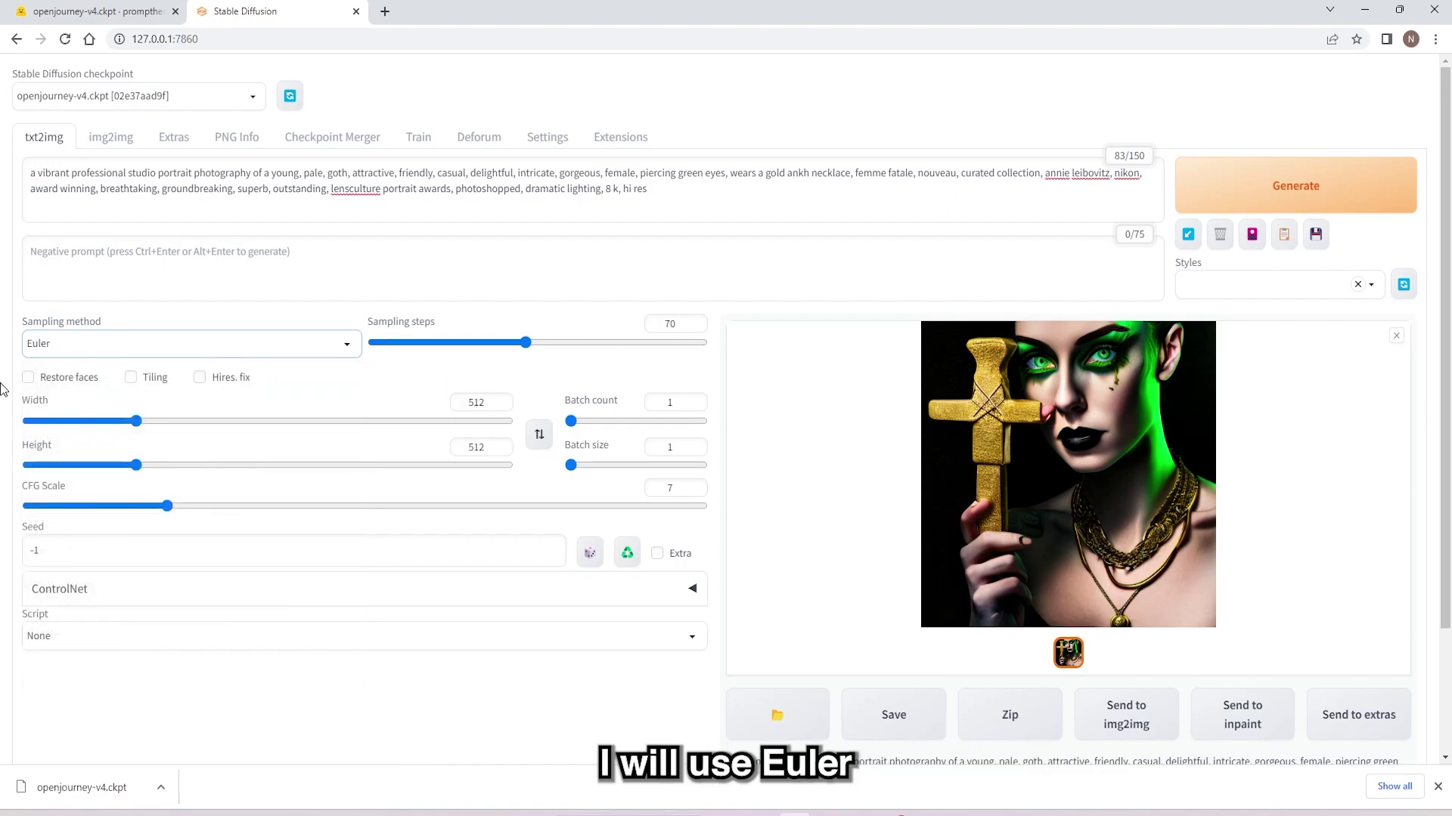
{"action": "left_click", "coordinate": [28, 378]}
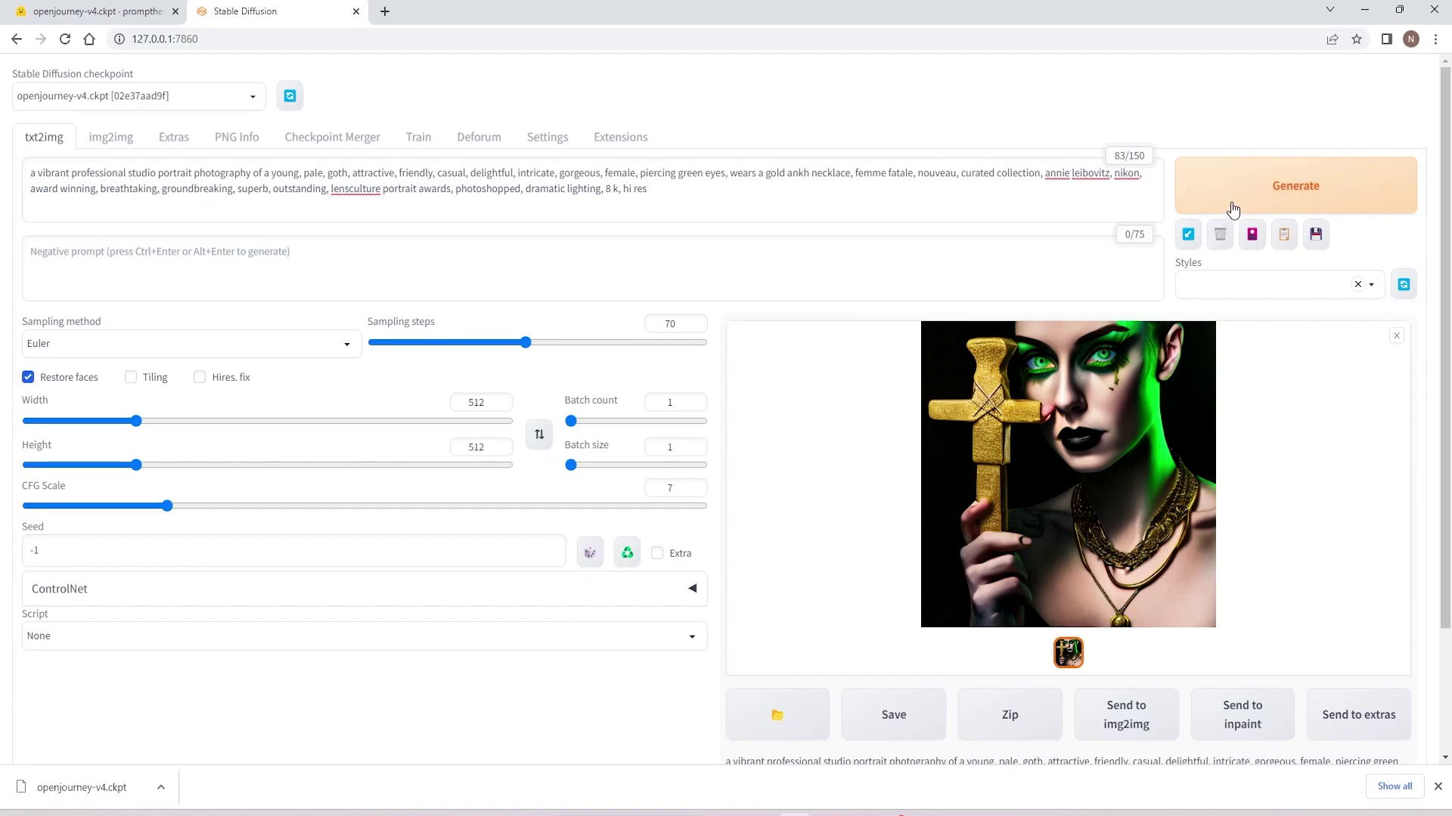
{"action": "left_click", "coordinate": [1233, 210]}
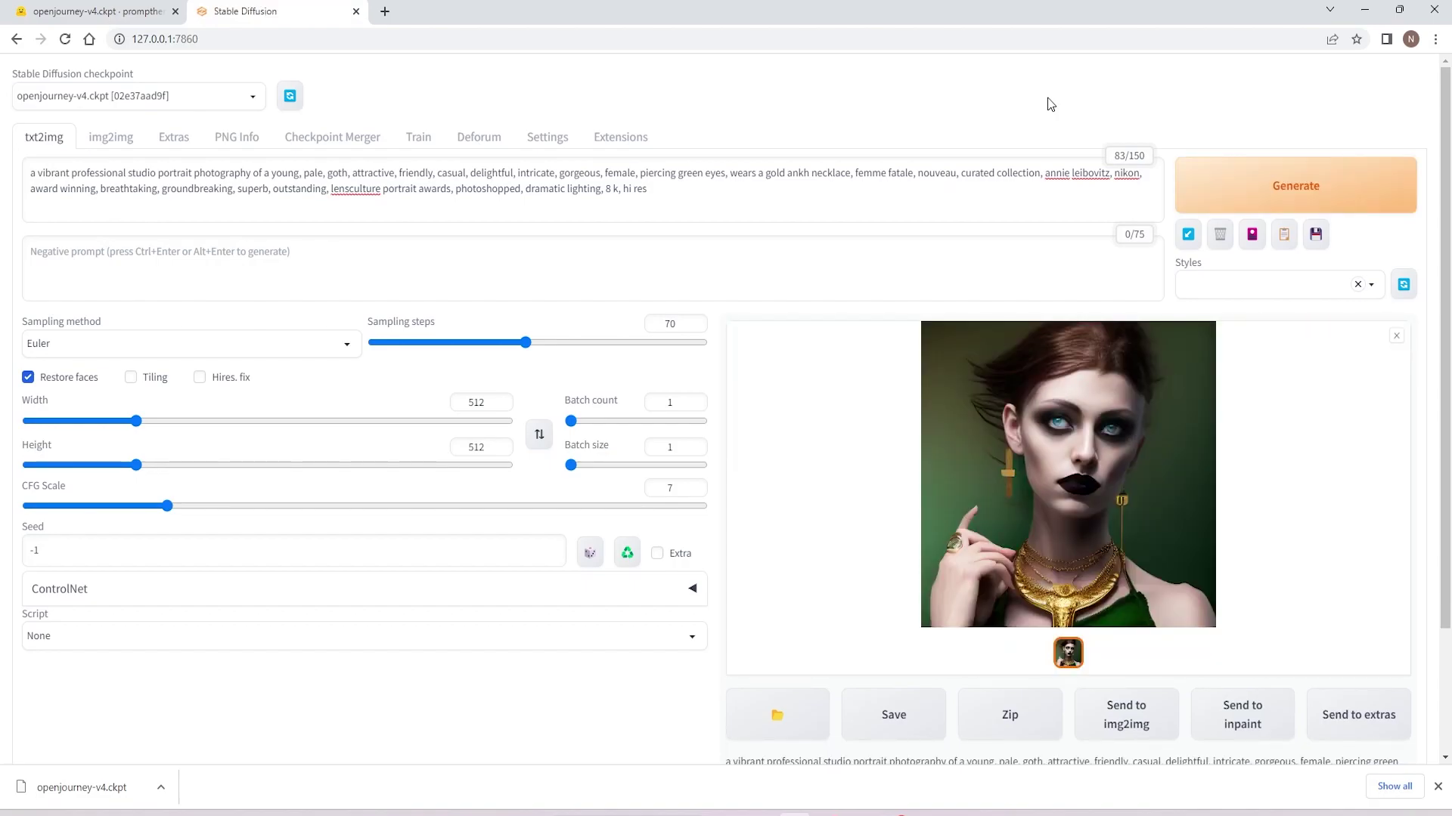
{"action": "left_click", "coordinate": [1056, 428]}
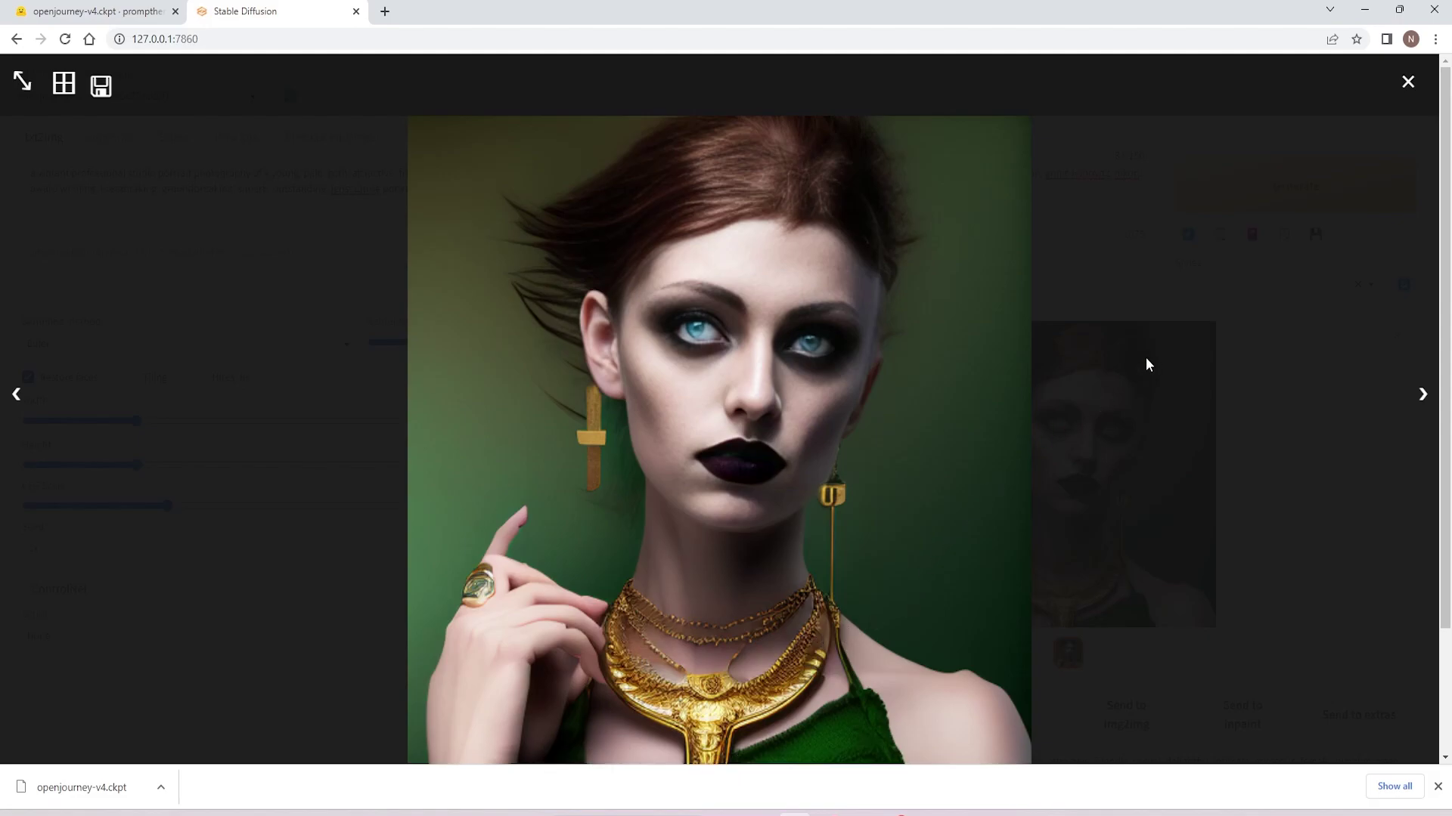
{"action": "left_click", "coordinate": [1407, 83]}
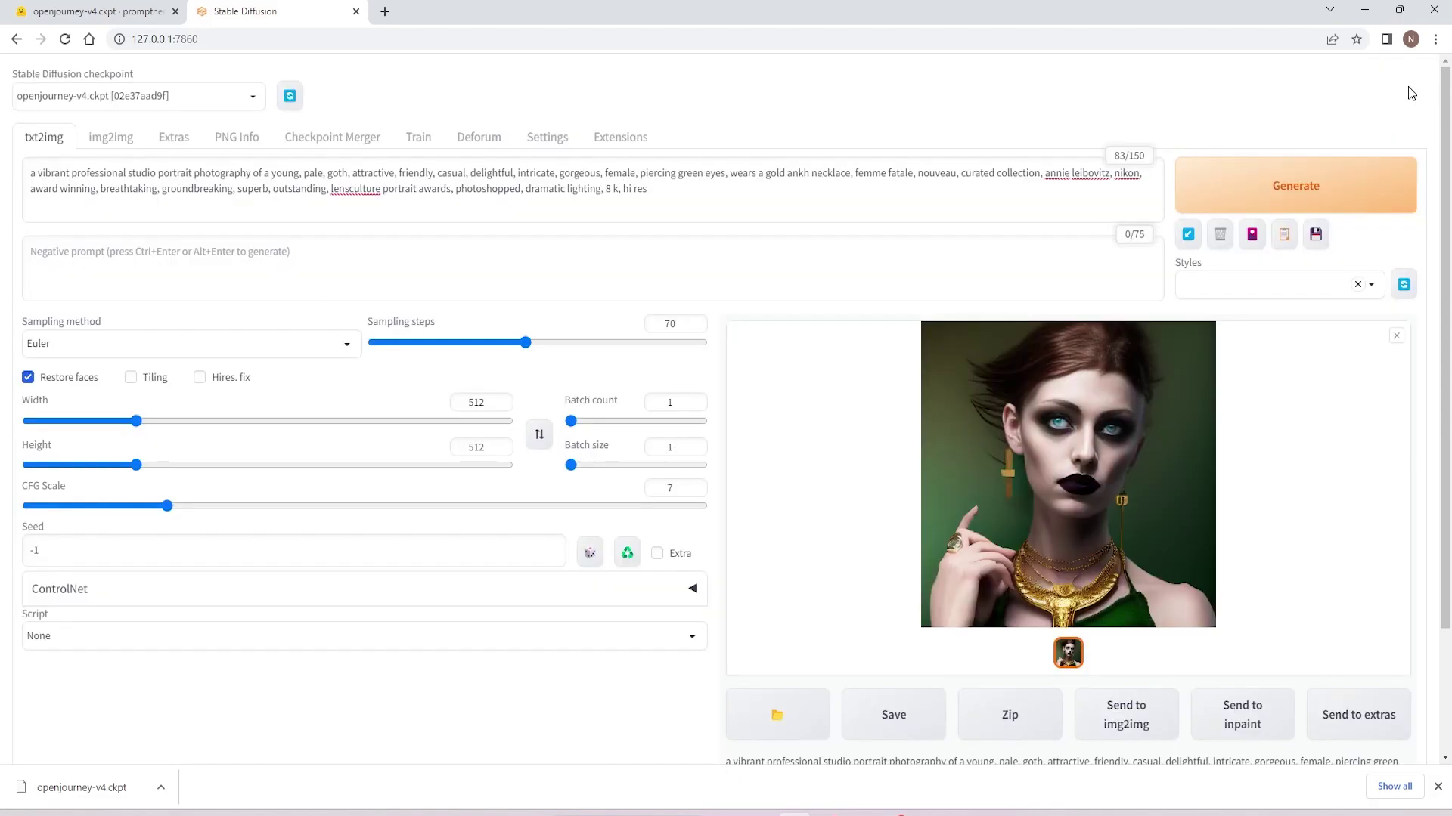
Step: Load v1-5-pruned-emaonly.ckpt, generate the same prompt, and view the green-haired ankh portrait full size
{"action": "left_click", "coordinate": [215, 91]}
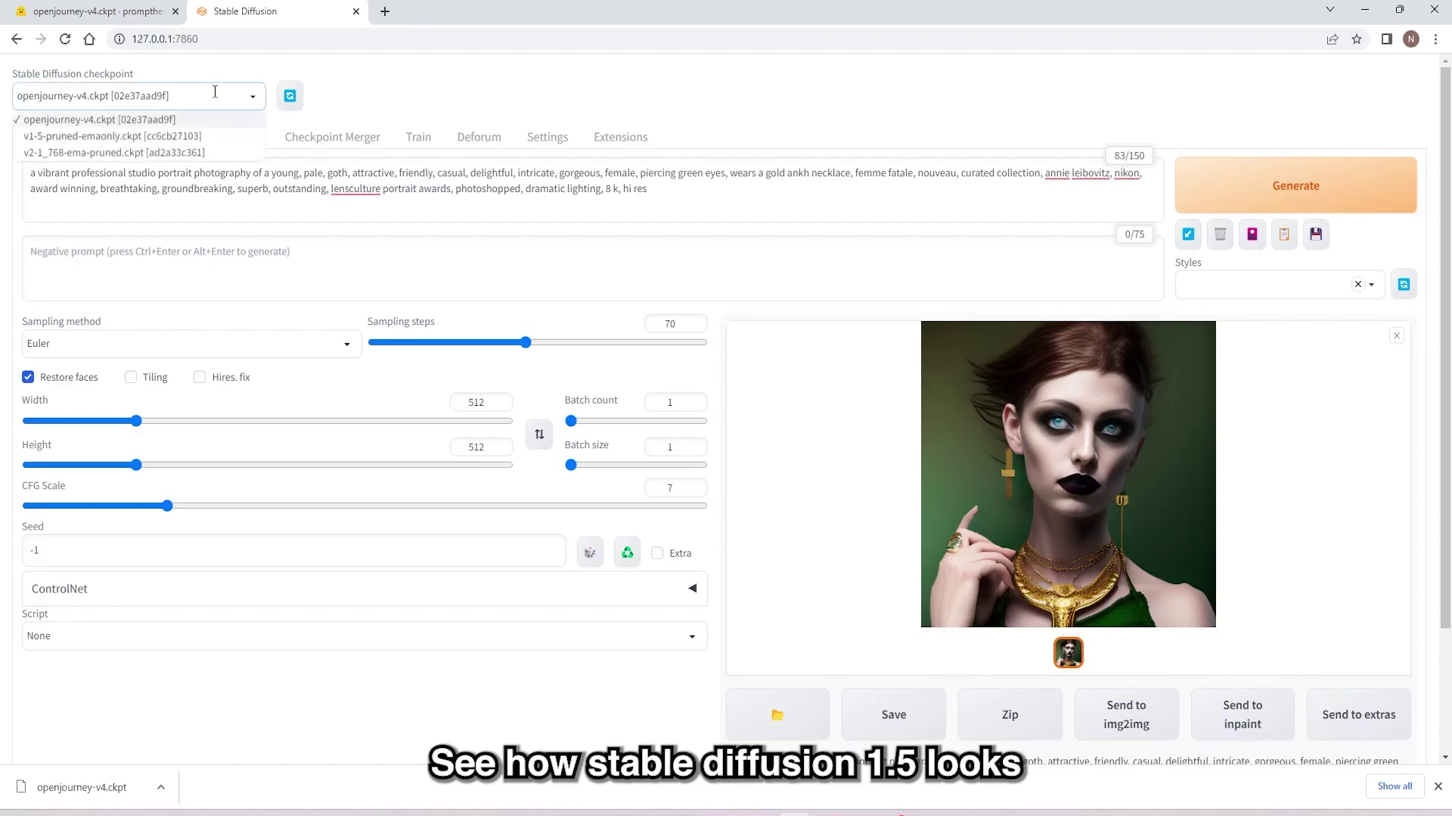
{"action": "left_click", "coordinate": [137, 139]}
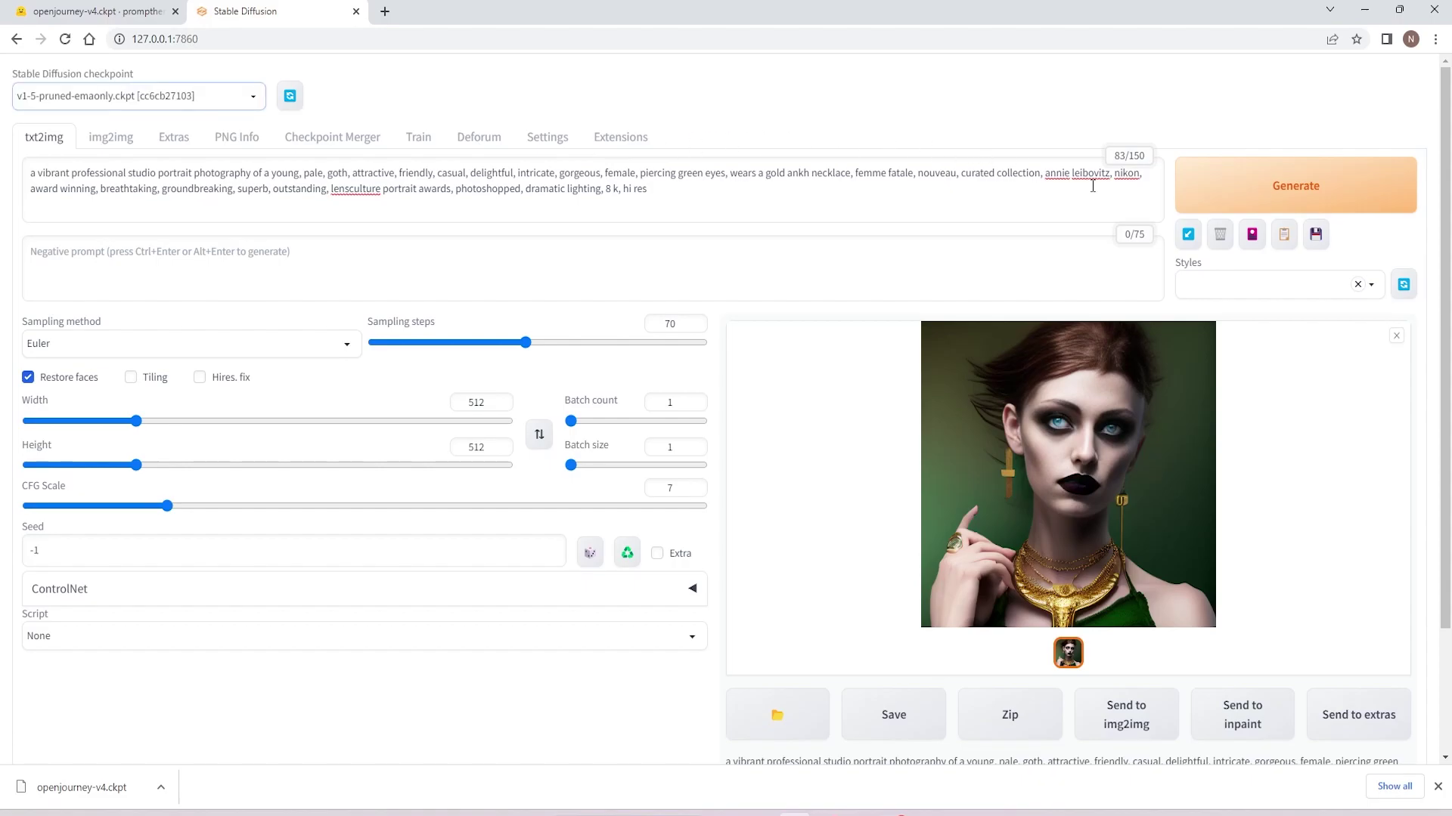
{"action": "left_click", "coordinate": [1219, 203]}
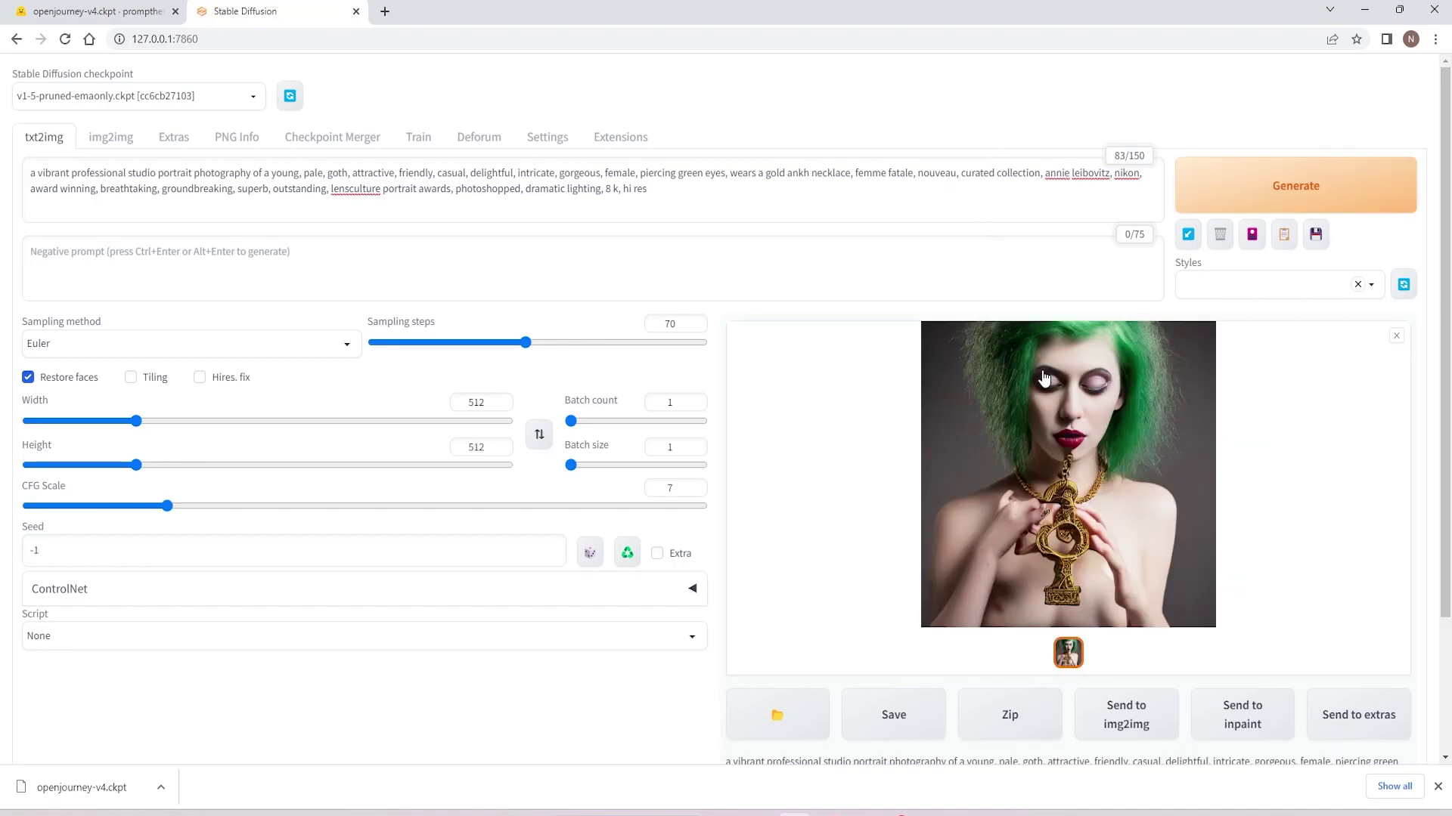
{"action": "left_click", "coordinate": [1043, 377]}
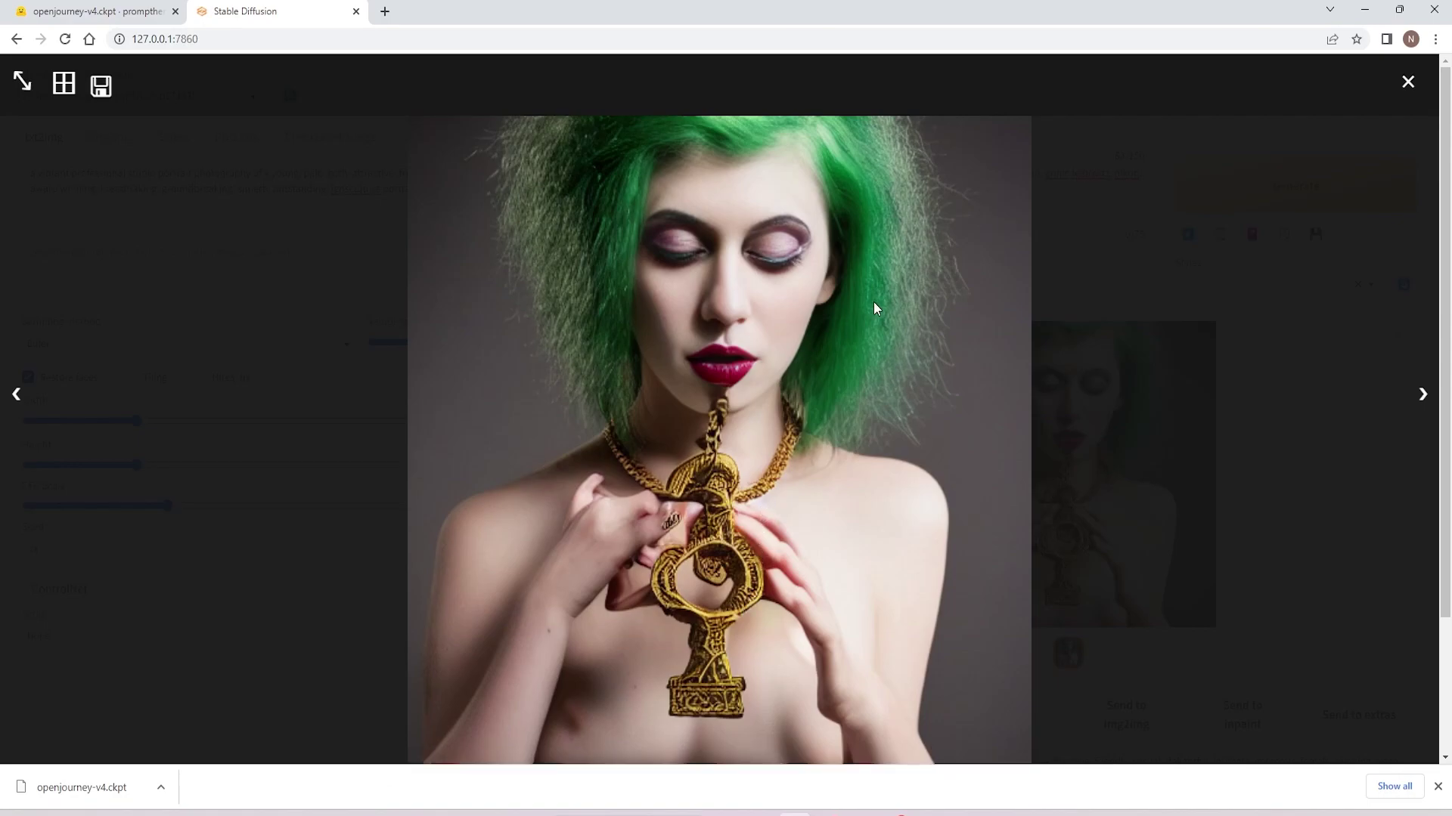
{"action": "left_click", "coordinate": [1030, 279]}
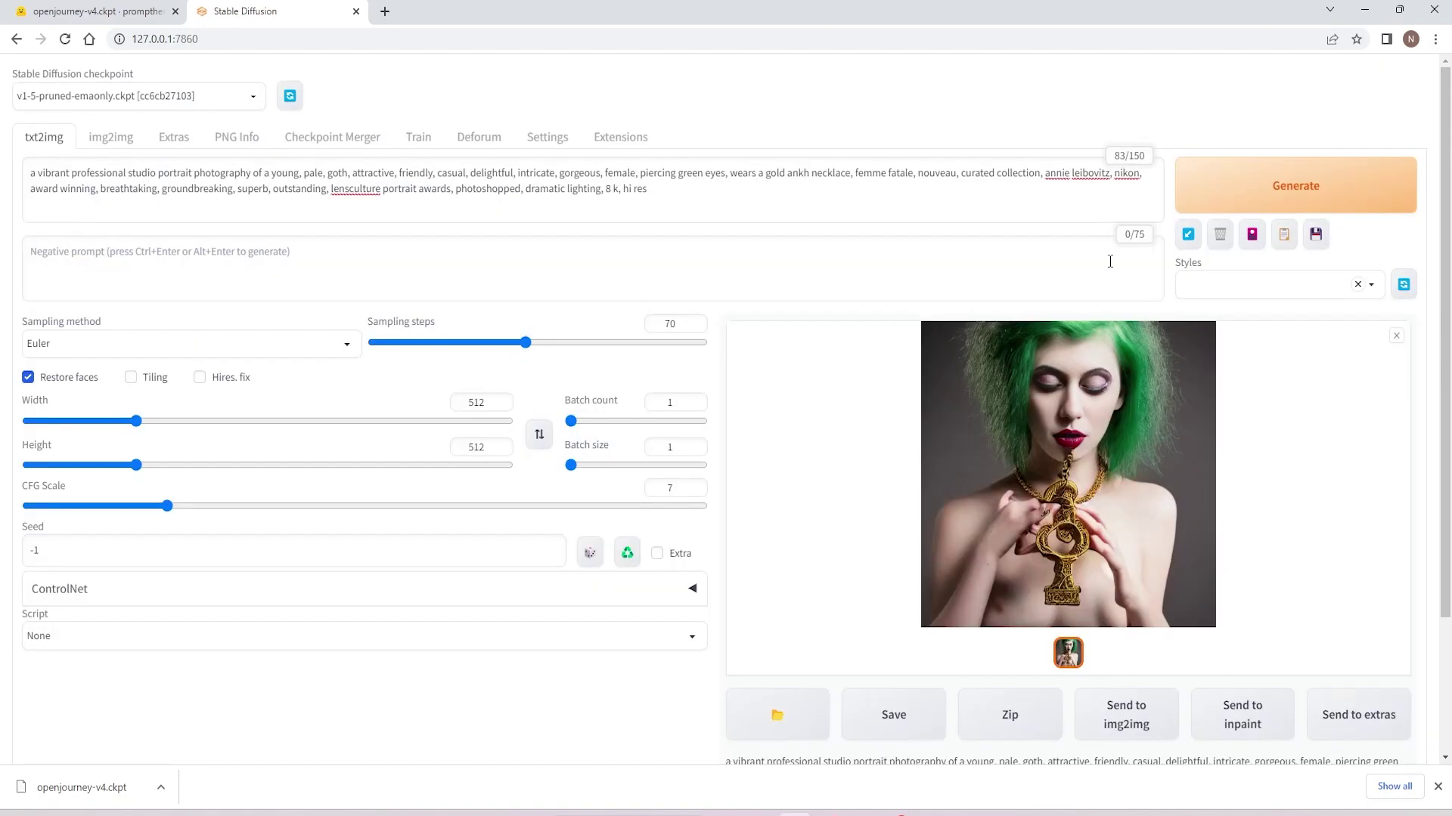
Step: Add a flaws negative prompt and regenerate on openjourney-v4.ckpt, giving a green-eyeshadow portrait
{"action": "left_click", "coordinate": [1296, 185]}
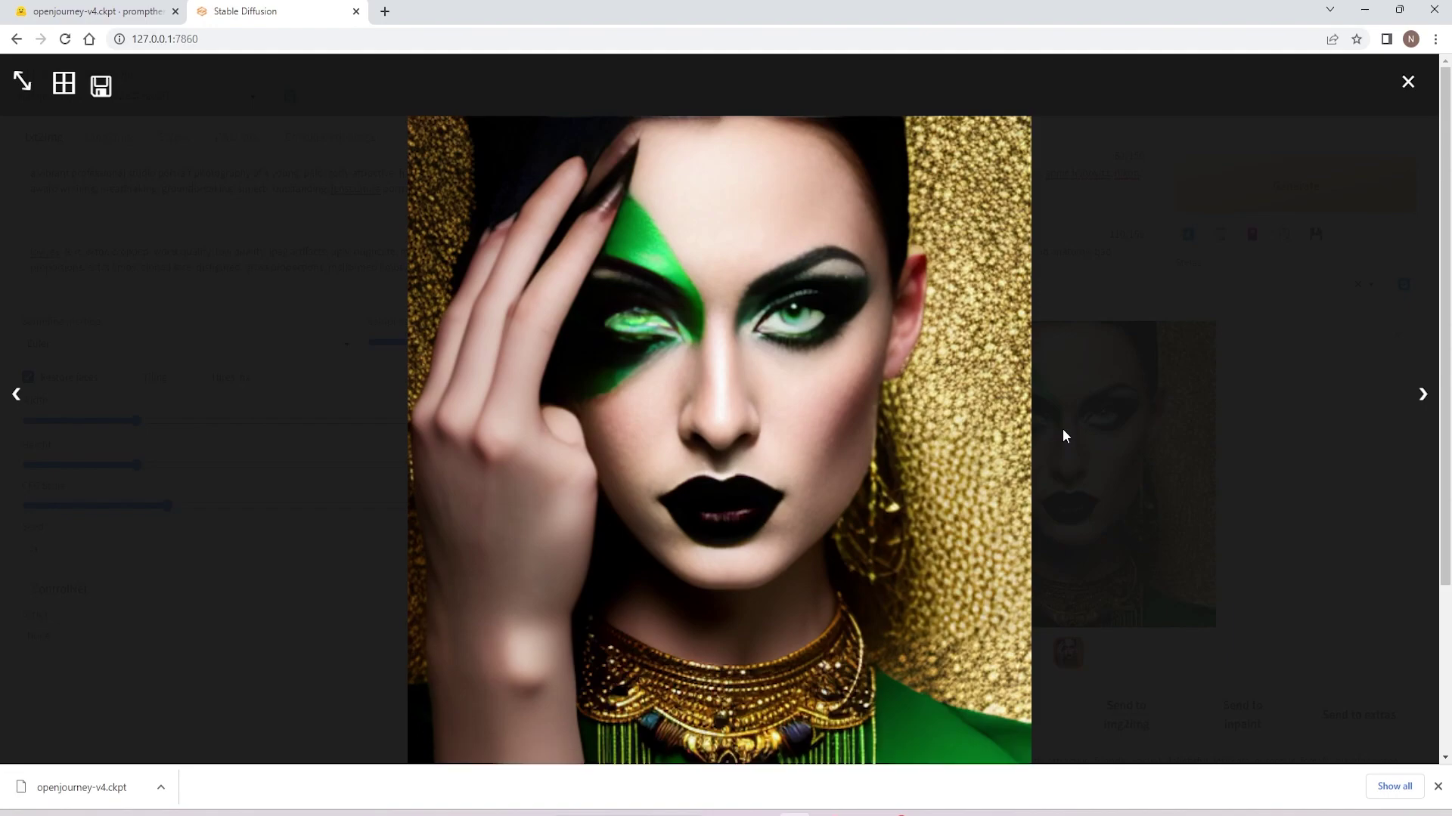
{"action": "left_click", "coordinate": [1063, 428]}
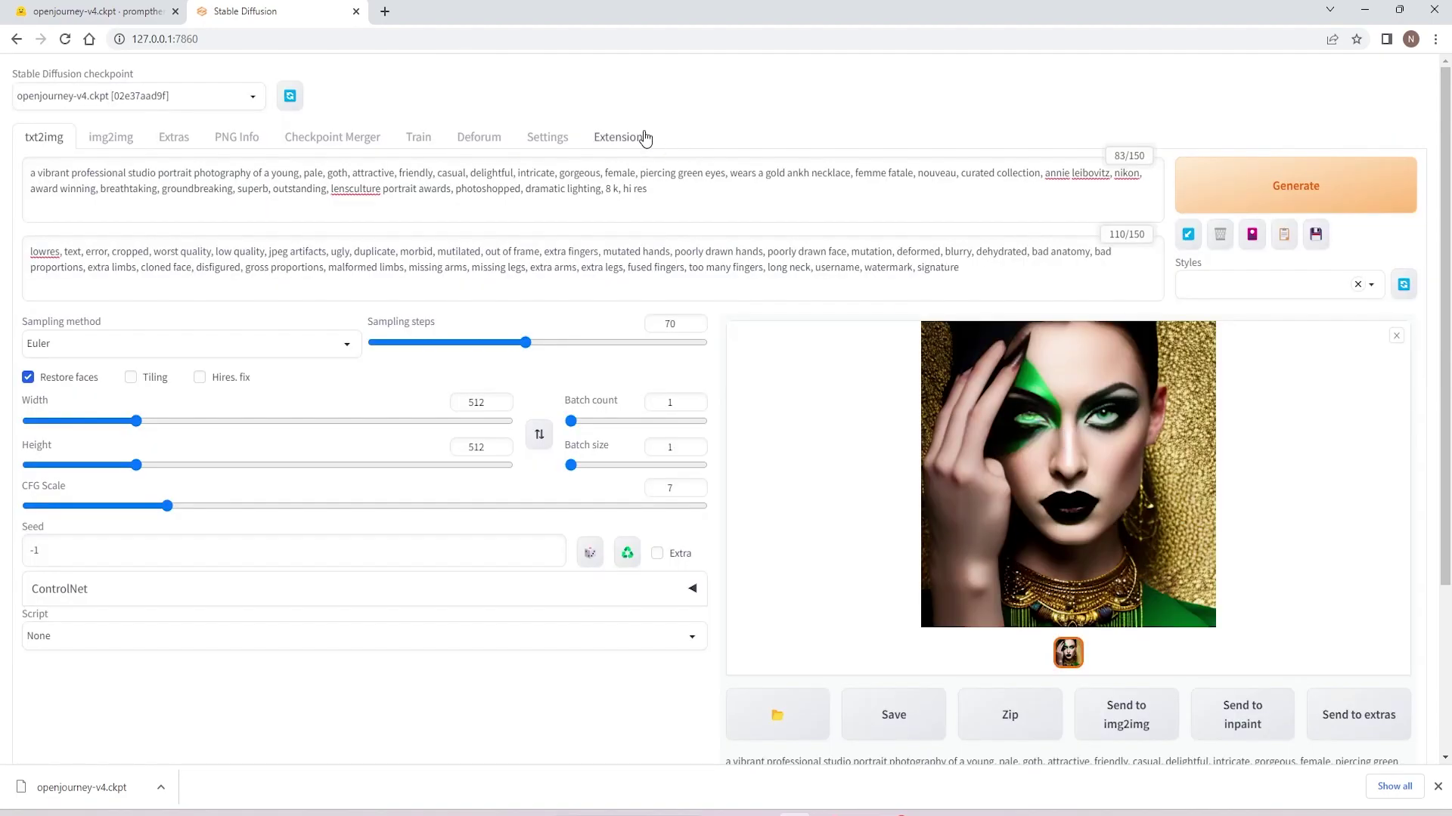
Step: Load v1-5-pruned-emaonly.ckpt, regenerate, and view the red-haired gold-necklace portrait full size
{"action": "left_click", "coordinate": [223, 95]}
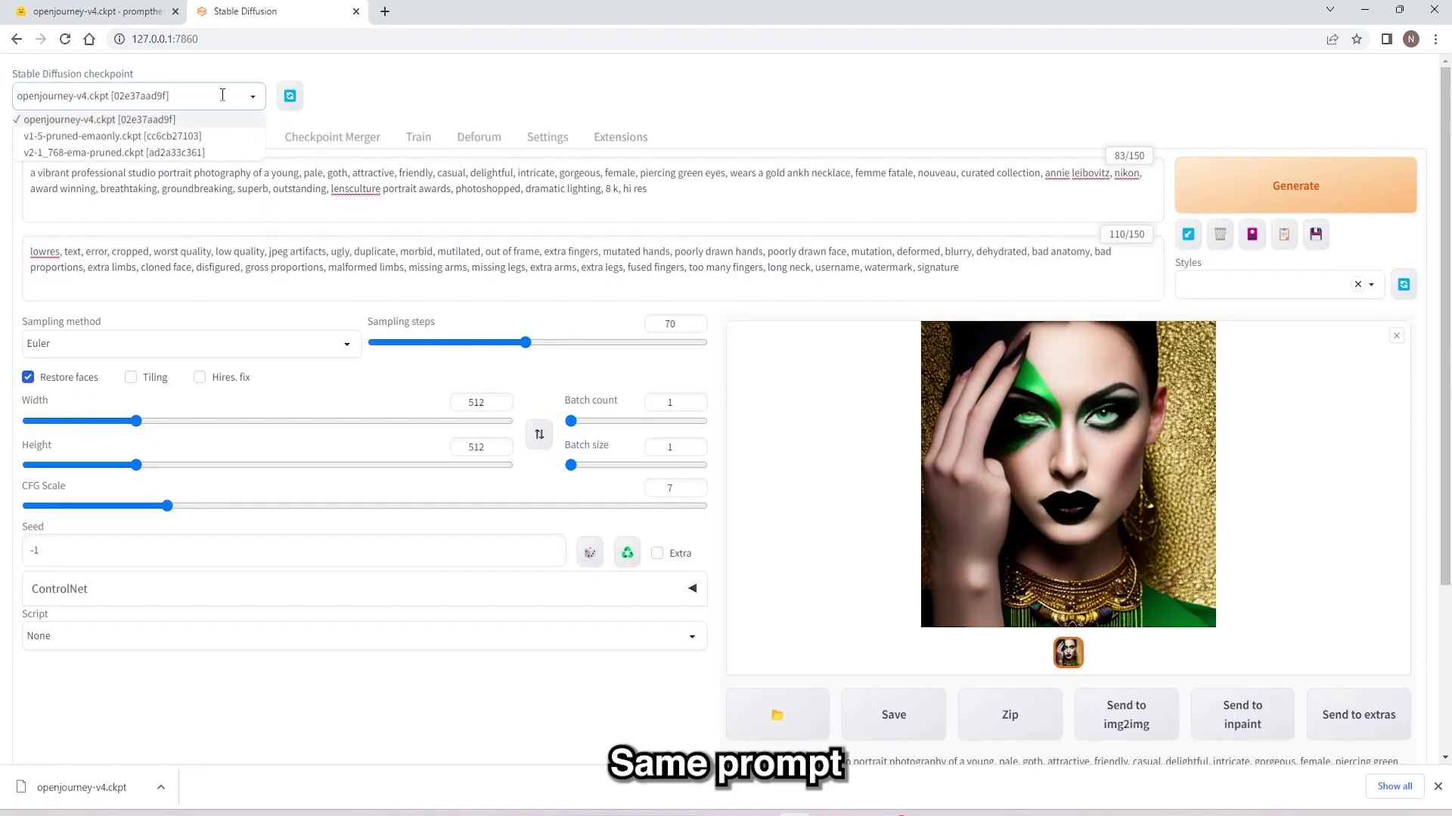
{"action": "left_click", "coordinate": [173, 136]}
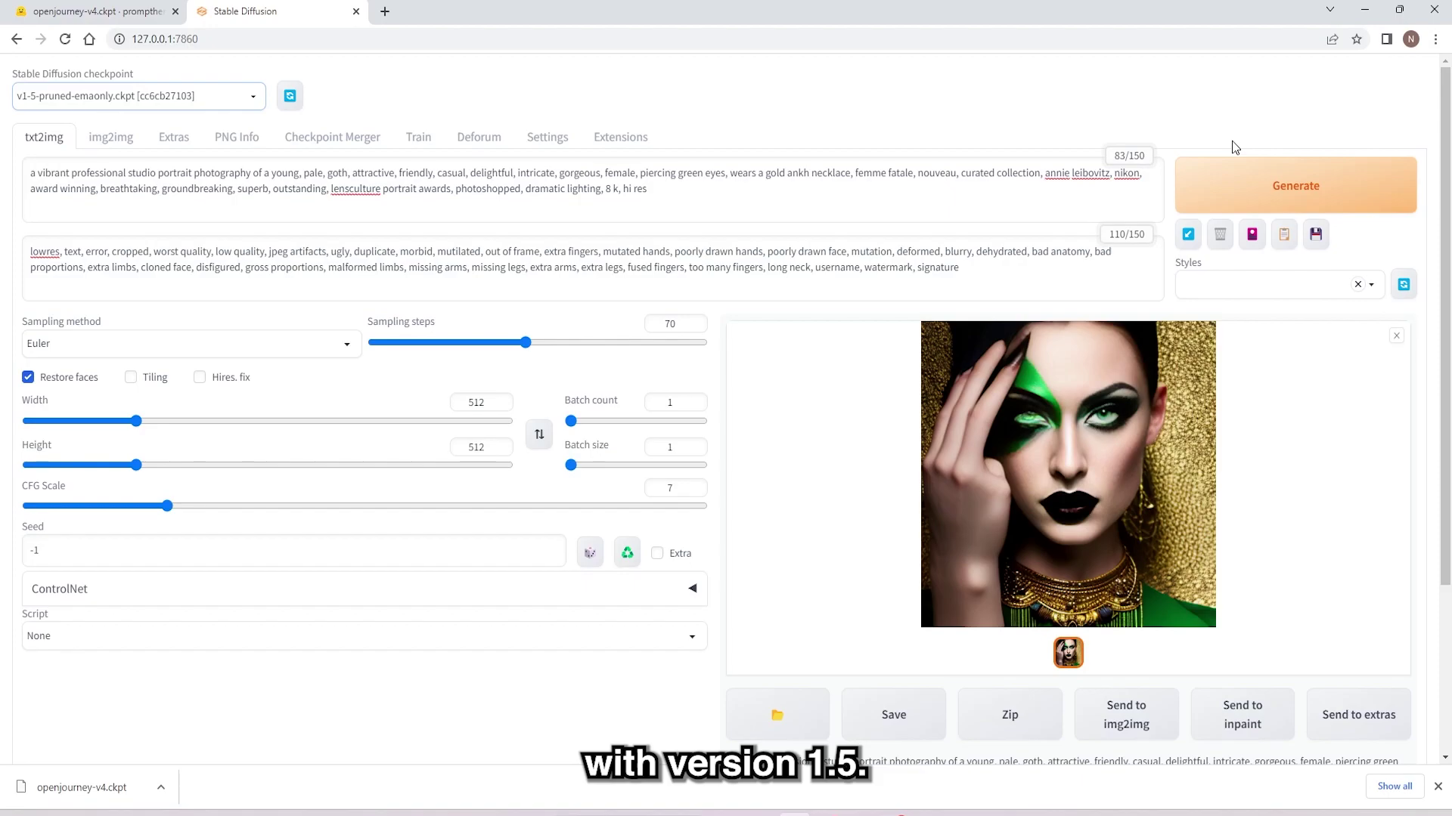
{"action": "left_click", "coordinate": [1240, 177]}
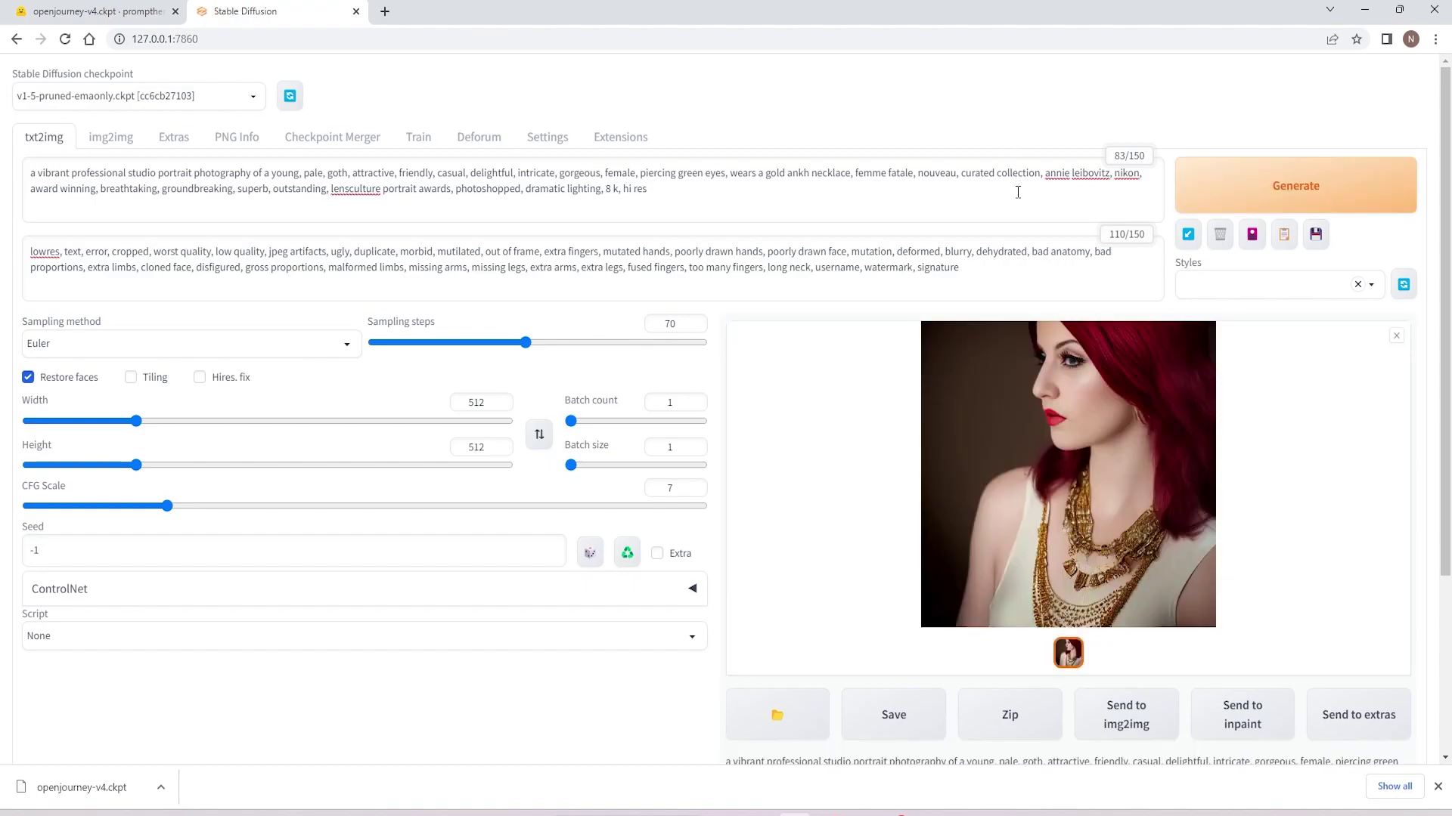
{"action": "left_click", "coordinate": [1120, 388]}
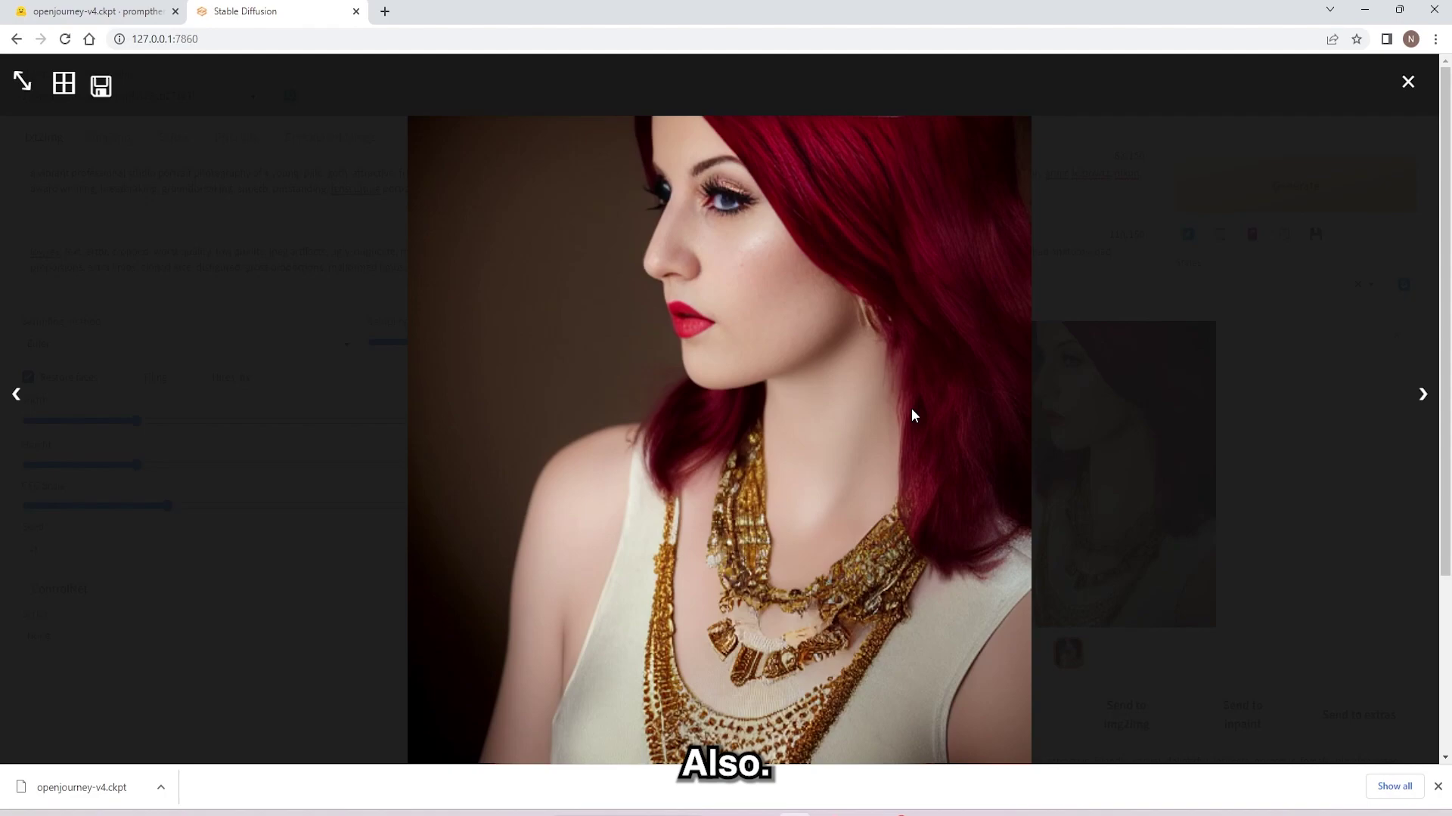
{"action": "left_click", "coordinate": [1195, 338]}
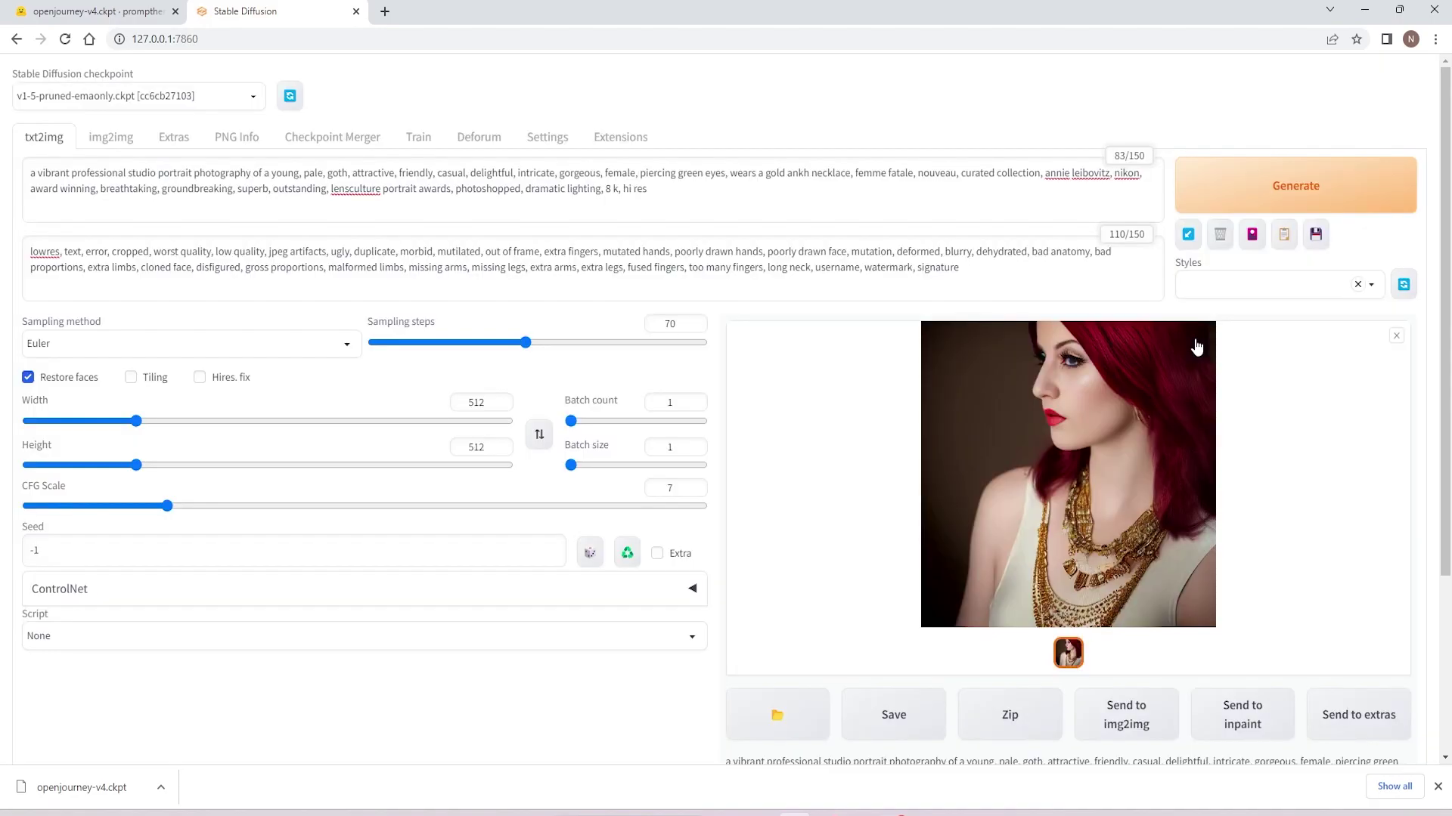
Step: Load v2-1_768-ema-pruned.ckpt, generate with Ctrl+Enter, and view the gold-pyramid headpiece portrait full size
{"action": "left_click", "coordinate": [261, 102]}
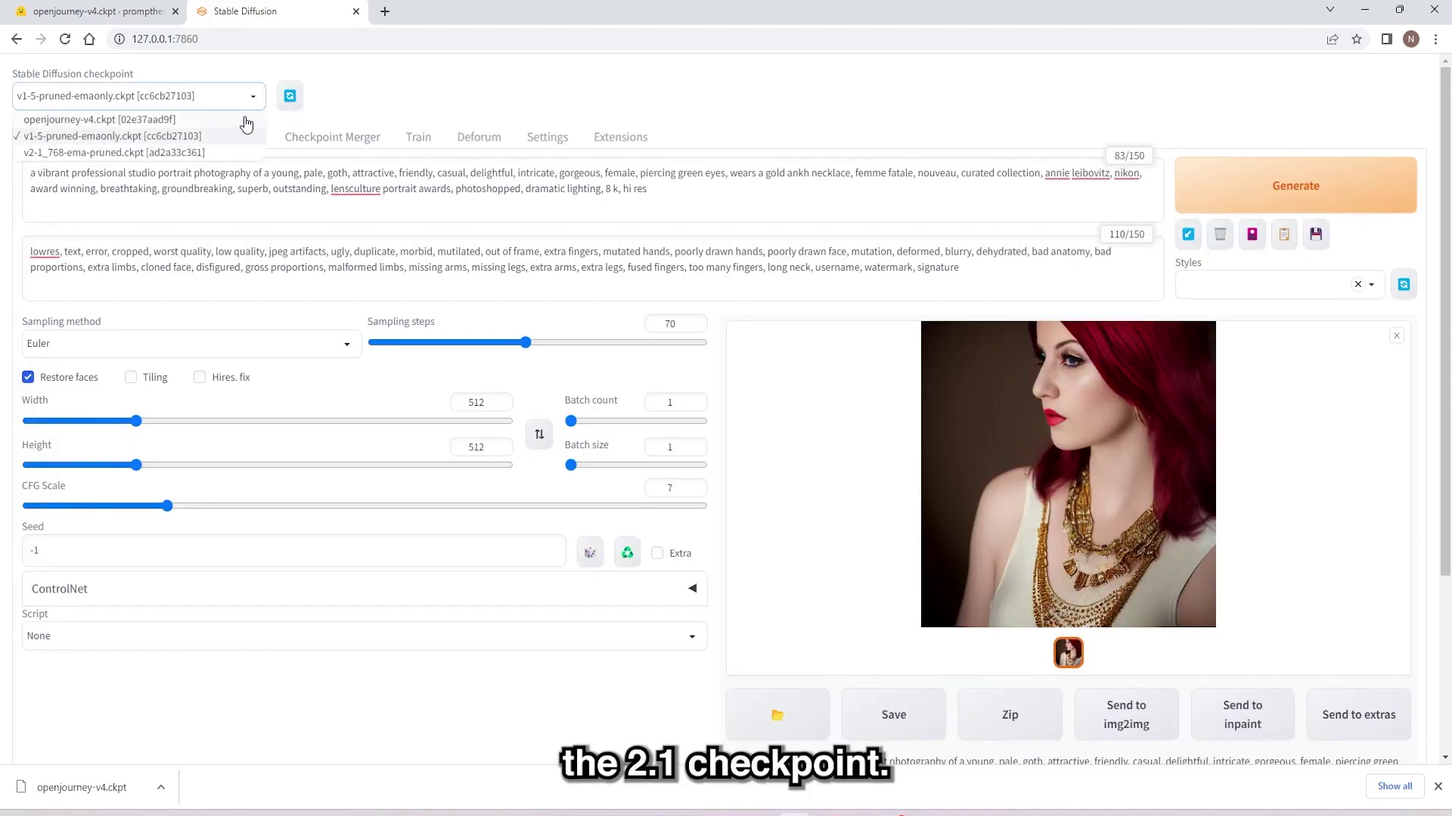
{"action": "left_click", "coordinate": [189, 152]}
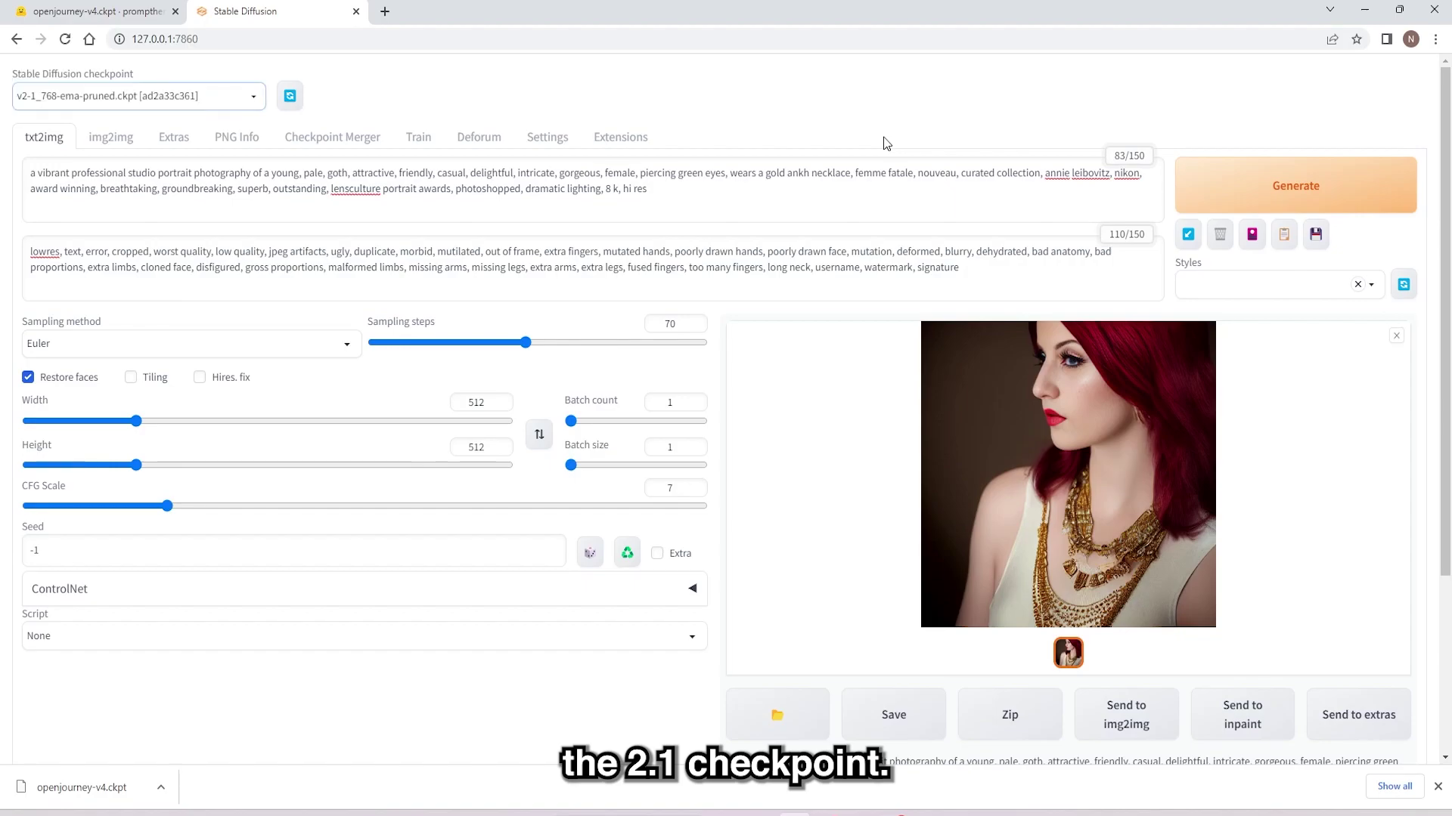
{"action": "key", "text": "ctrl+Return"}
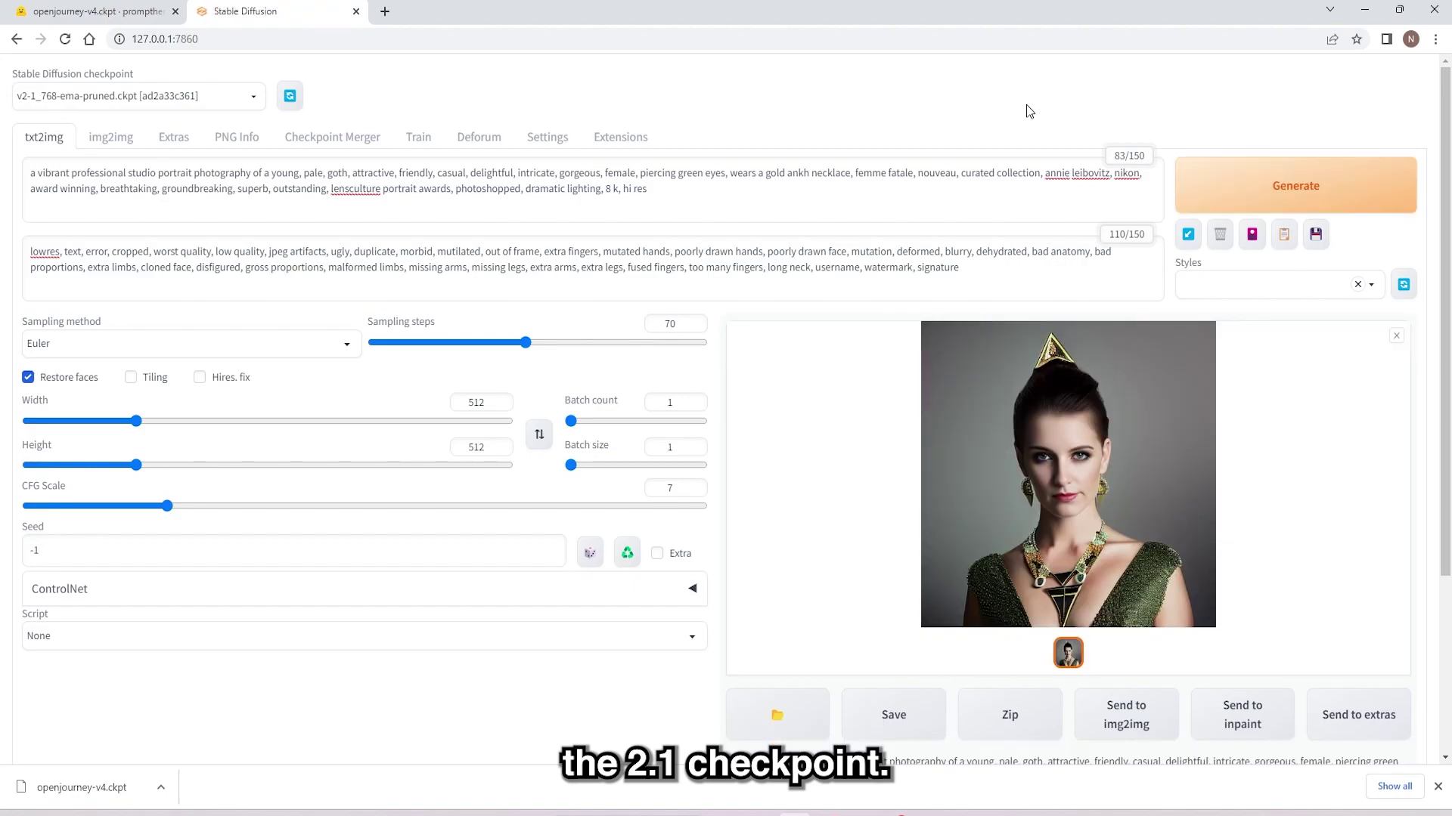
{"action": "left_click", "coordinate": [1057, 476]}
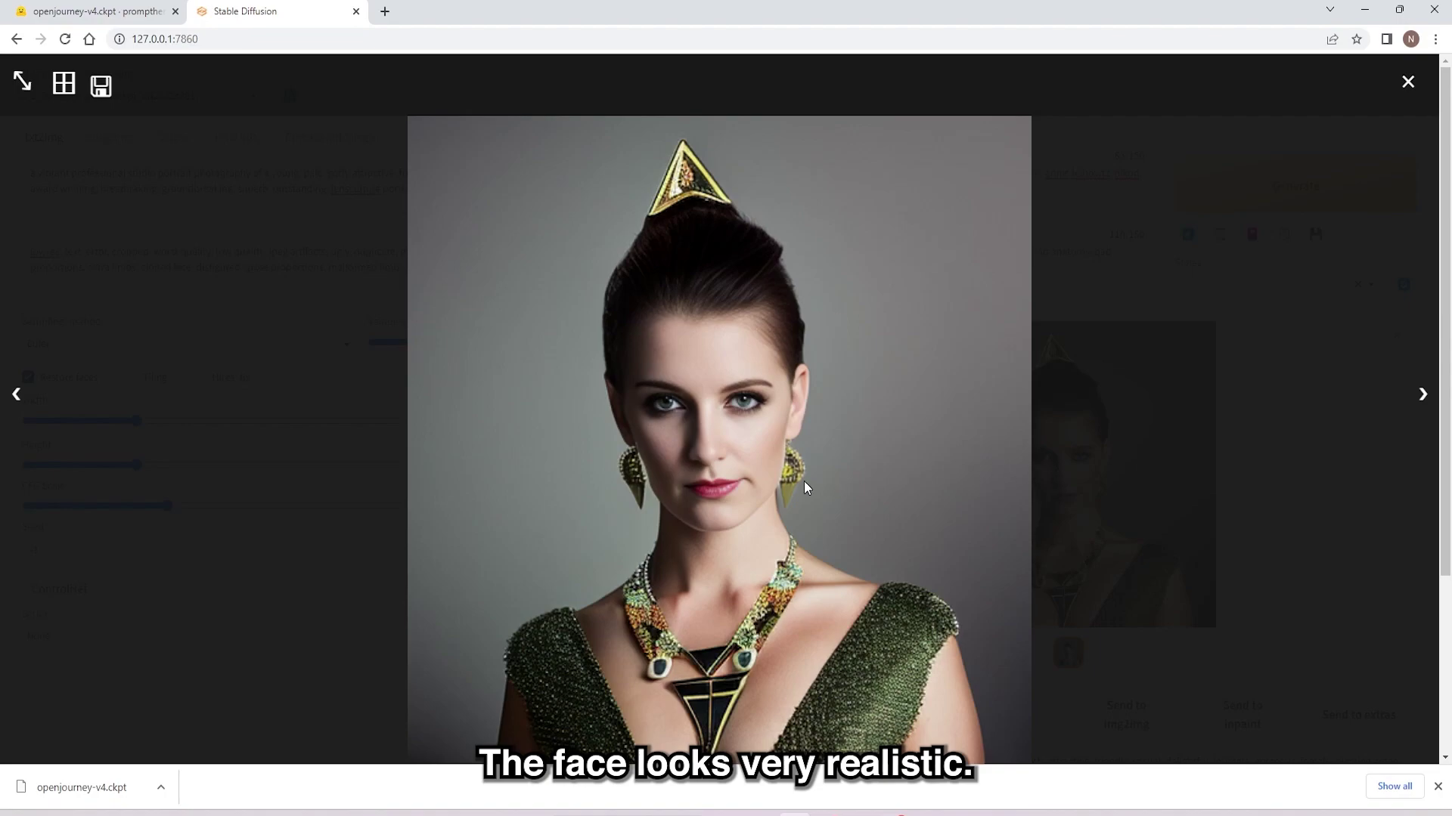
Step: View the 512x768 DPM++ 2S a steampunk cyborg portrait, then generate the glamour femme fatale prompt
{"action": "left_click", "coordinate": [1034, 396]}
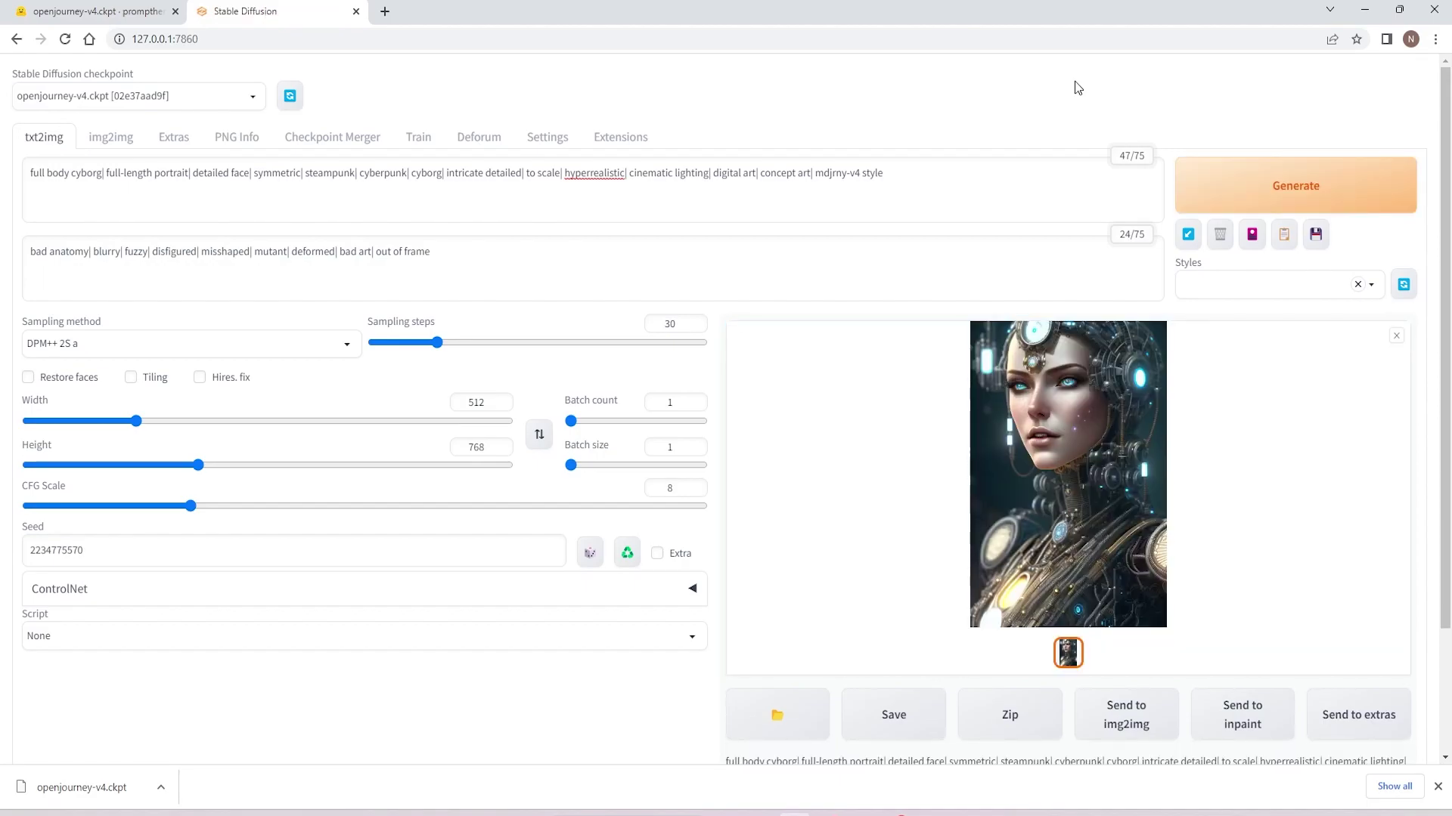
{"action": "left_click", "coordinate": [1050, 394]}
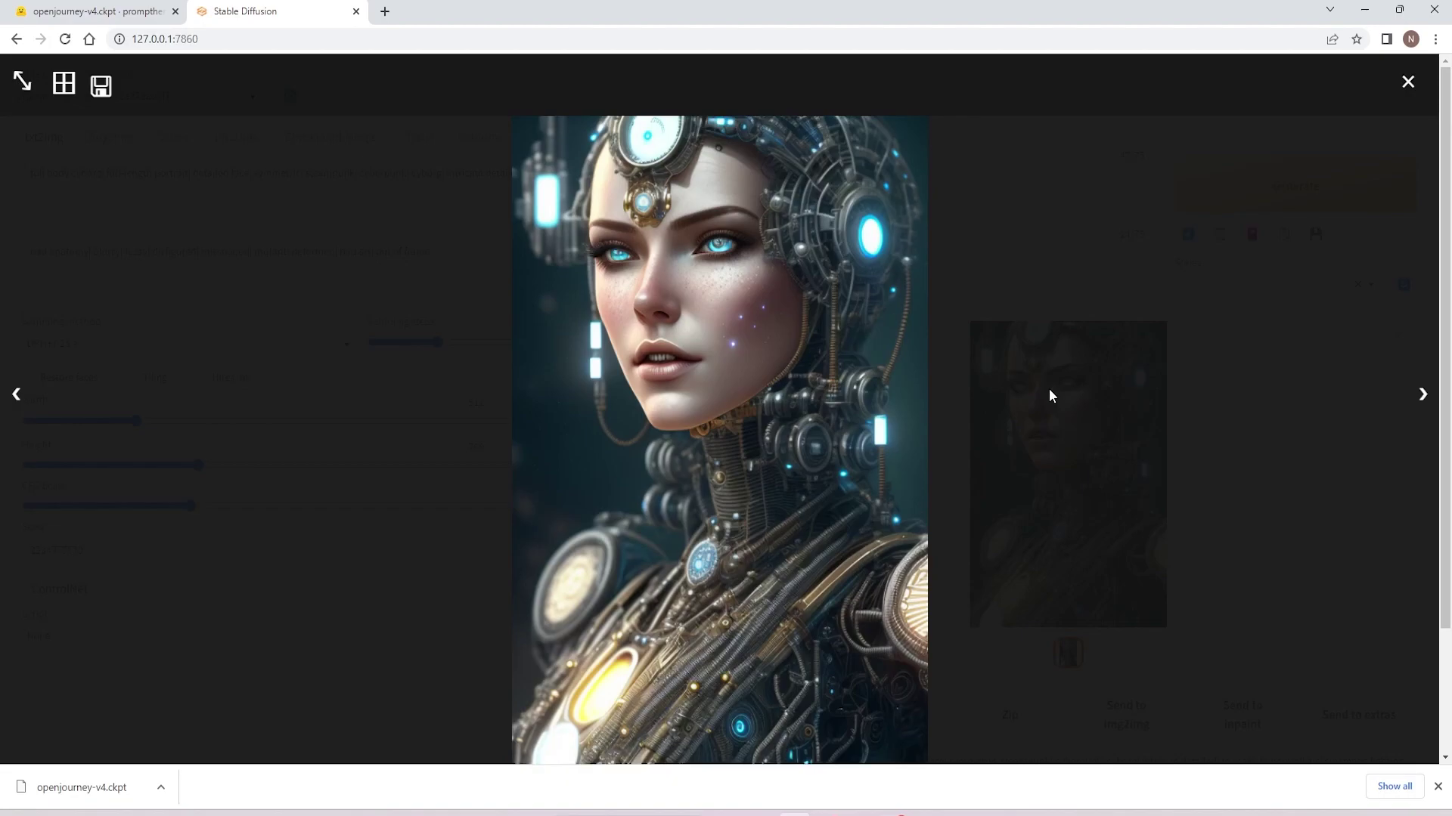
{"action": "left_click", "coordinate": [1049, 389]}
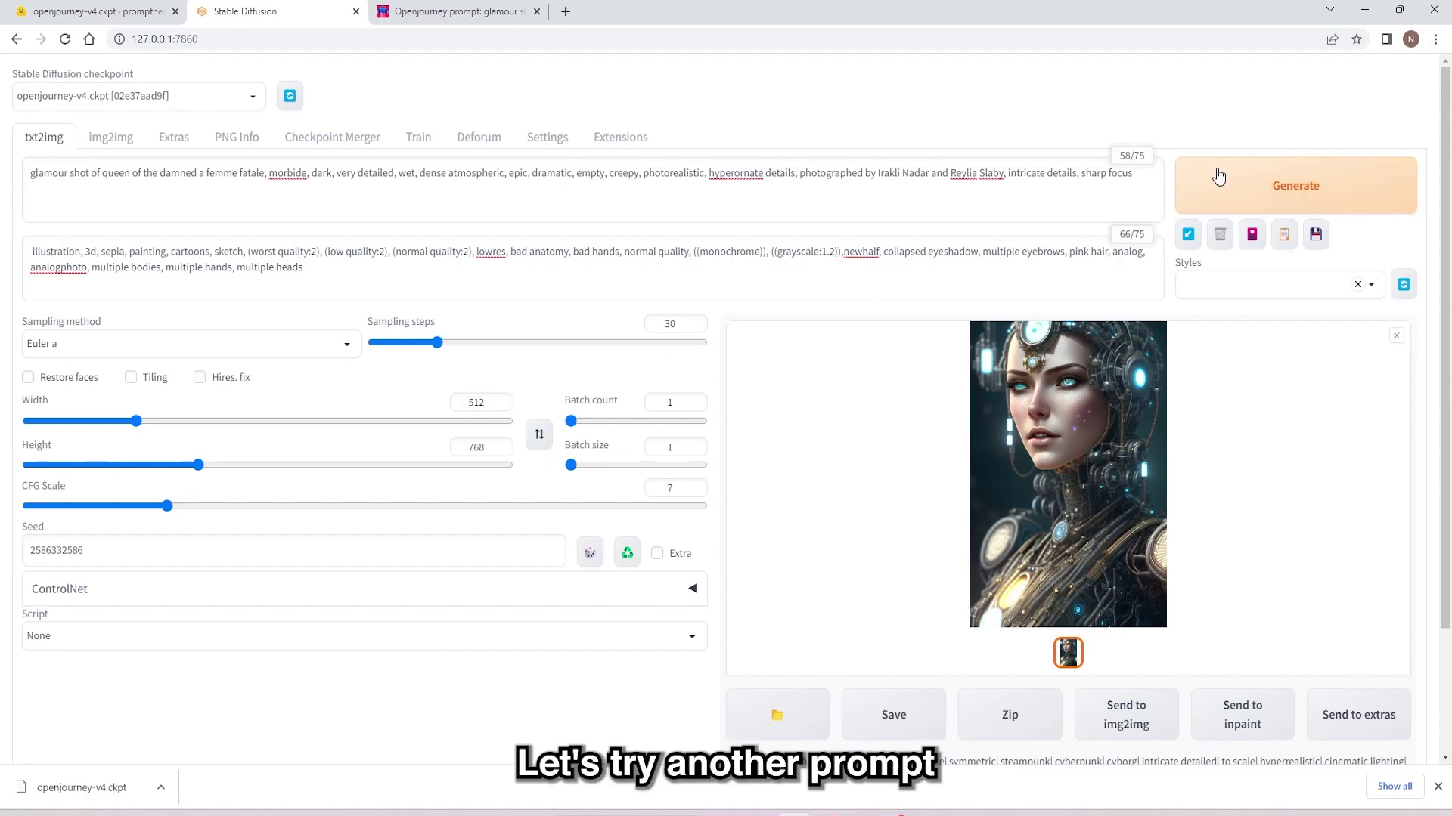
{"action": "left_click", "coordinate": [1218, 176]}
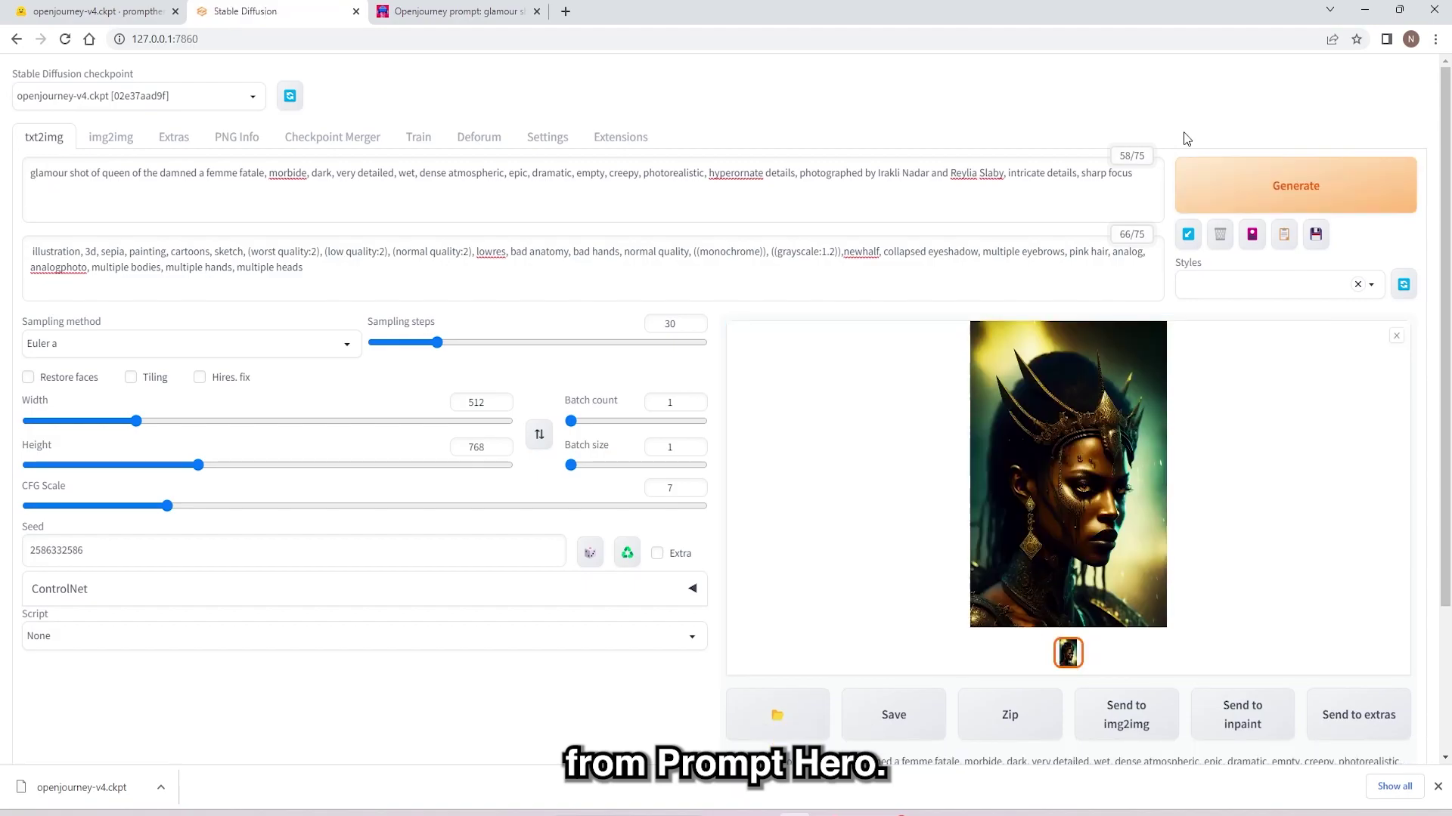
Step: Open the crowned, gold-adorned dark queen portrait full-size in the lightbox viewer
{"action": "left_click", "coordinate": [1061, 416]}
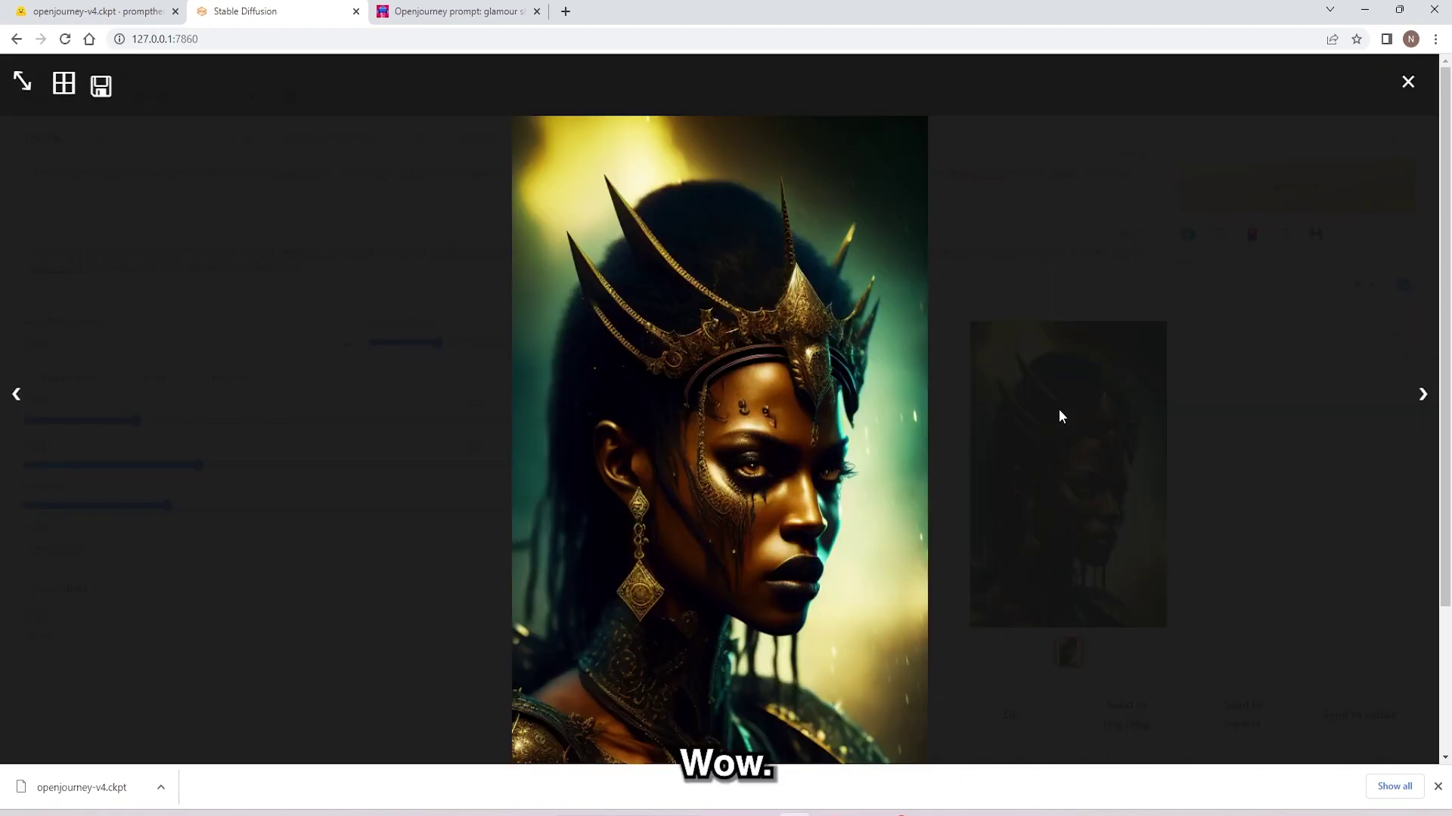